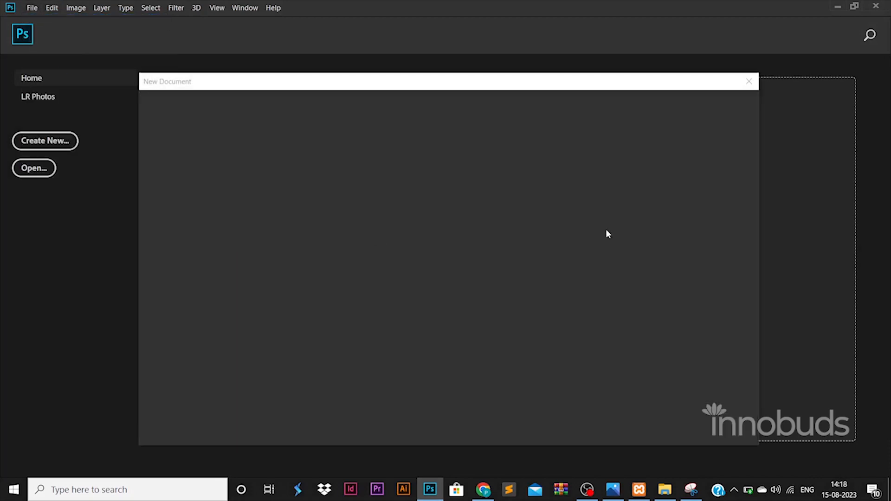
Step: Create a 1500 × 1500 px document and unlock its background as Layer 0
{"action": "key", "text": "Tab"}
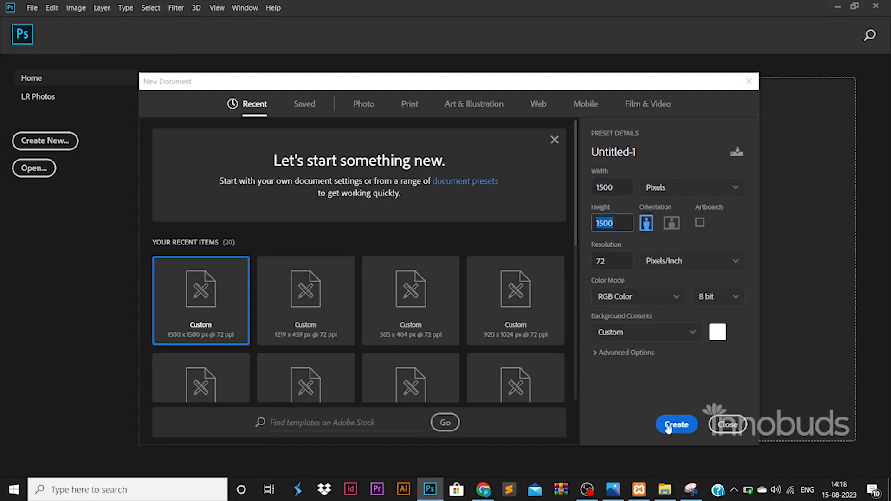
{"action": "left_click", "coordinate": [677, 425]}
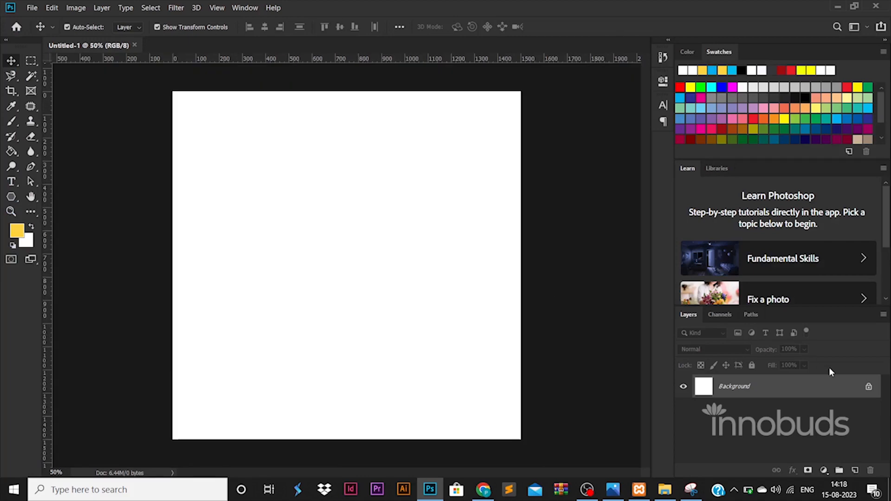
{"action": "left_click", "coordinate": [868, 386]}
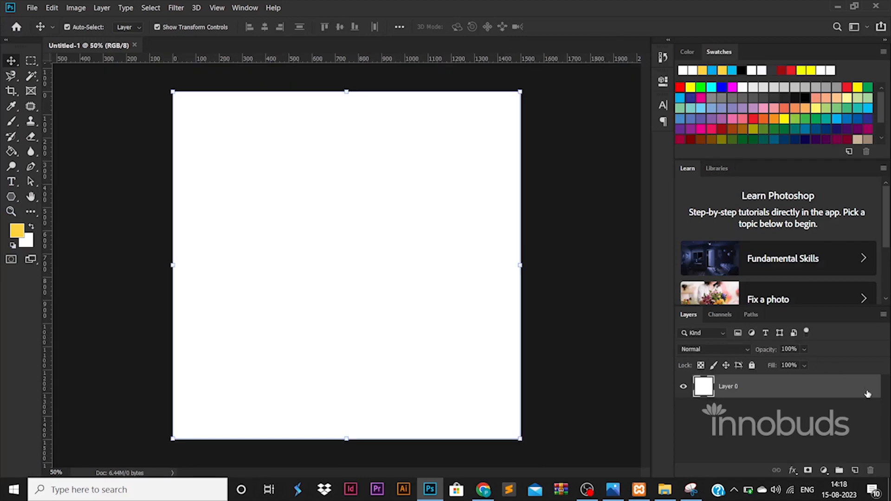
Step: Add vertical guides near the left and right edges and a horizontal guide near the top
{"action": "left_click_drag", "start_coordinate": [48, 355], "coordinate": [182, 351]}
{"action": "left_click_drag", "start_coordinate": [51, 359], "coordinate": [510, 315]}
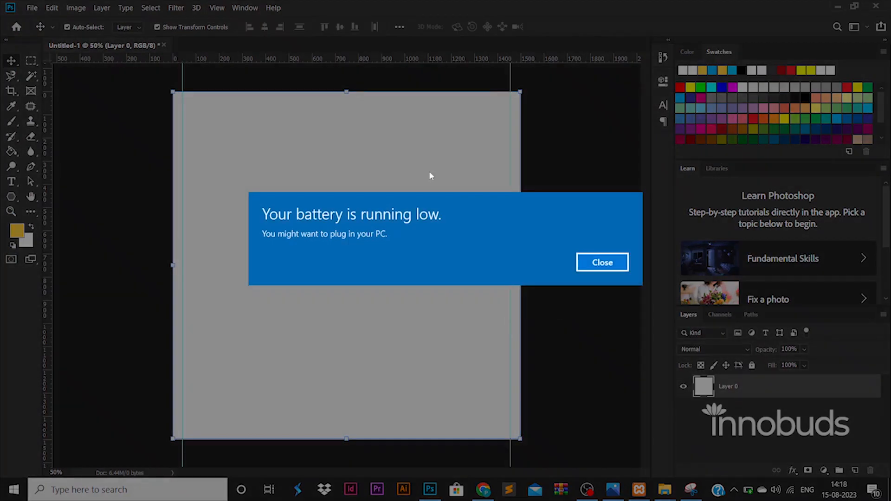
{"action": "left_click_drag", "start_coordinate": [362, 59], "coordinate": [464, 427]}
Step: Give Layer 0 a Gradient Overlay starting from bright red #ff0000
{"action": "left_click", "coordinate": [835, 393]}
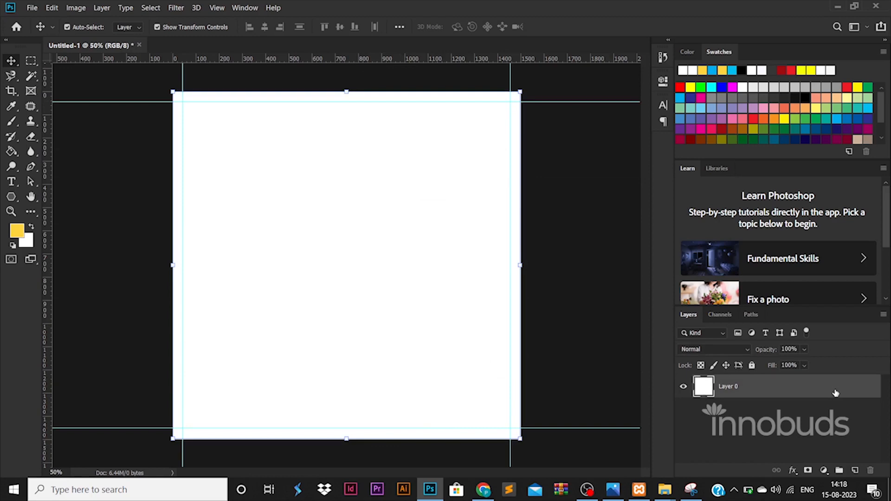
{"action": "double_click", "coordinate": [835, 393]}
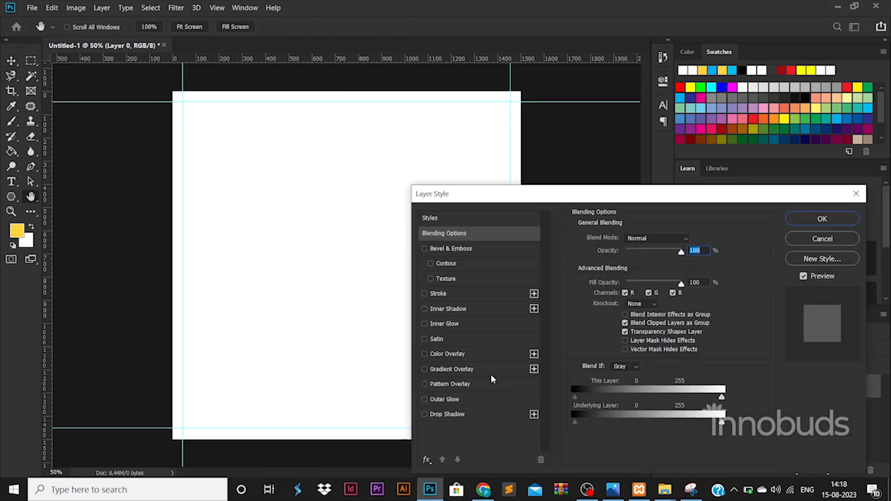
{"action": "left_click", "coordinate": [491, 374]}
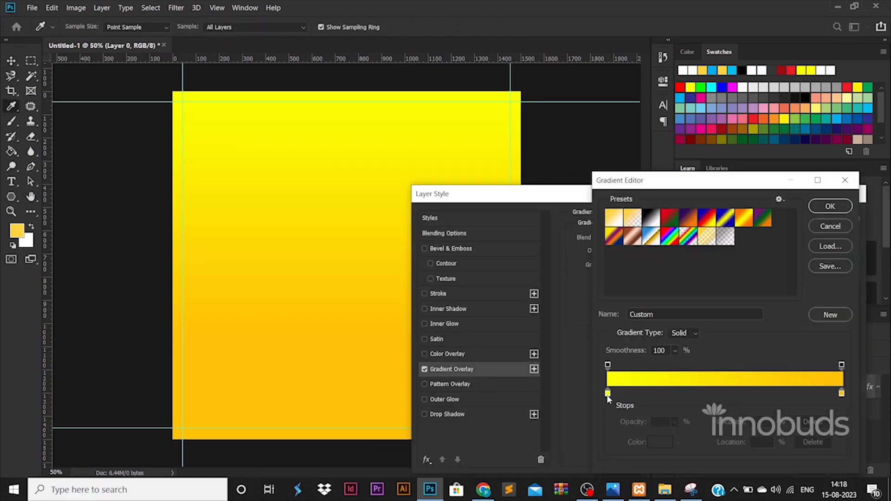
{"action": "left_click", "coordinate": [608, 394]}
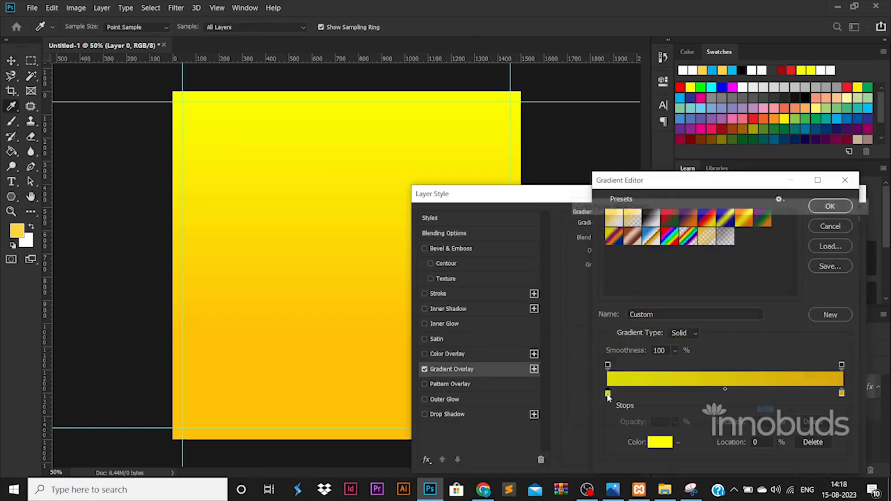
{"action": "left_click_drag", "start_coordinate": [733, 354], "coordinate": [723, 227]}
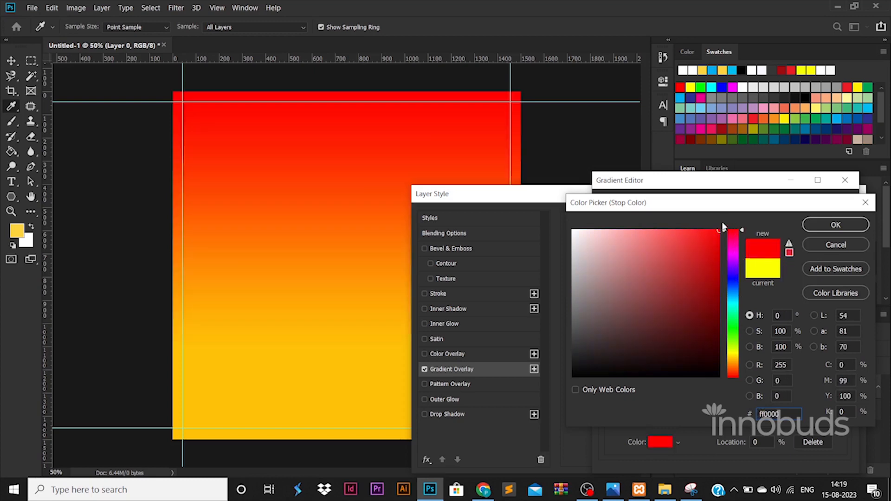
{"action": "left_click", "coordinate": [828, 226]}
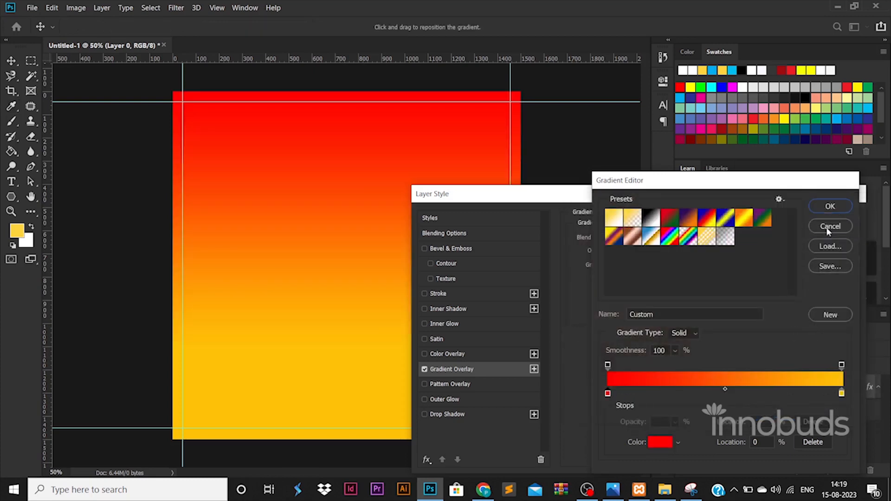
{"action": "left_click", "coordinate": [831, 205]}
Step: Change the gradient's end stop to dark red #5f0303 and apply the overlay
{"action": "left_click", "coordinate": [645, 266]}
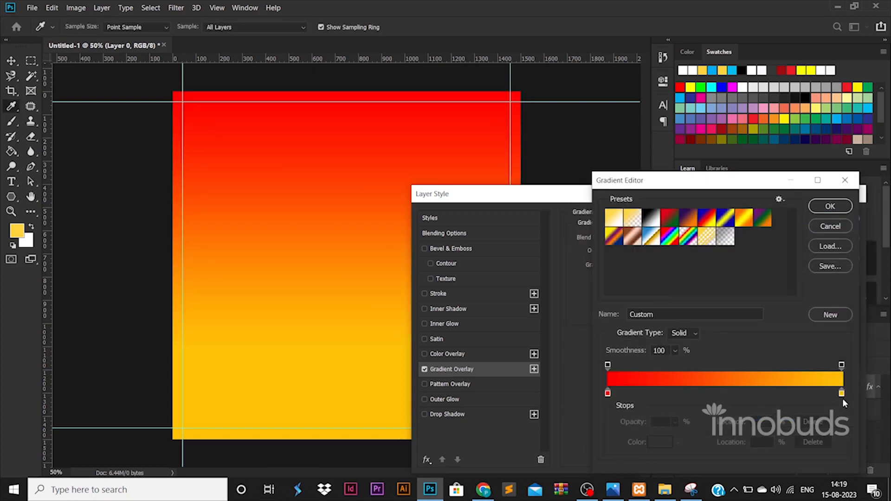
{"action": "left_click_drag", "start_coordinate": [842, 394], "coordinate": [838, 395]}
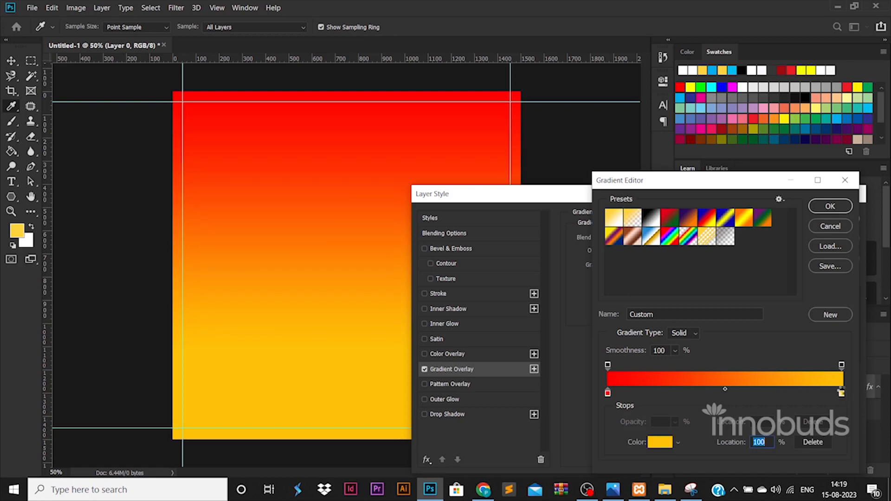
{"action": "double_click", "coordinate": [842, 394]}
{"action": "left_click", "coordinate": [734, 376]}
{"action": "left_click", "coordinate": [714, 318]}
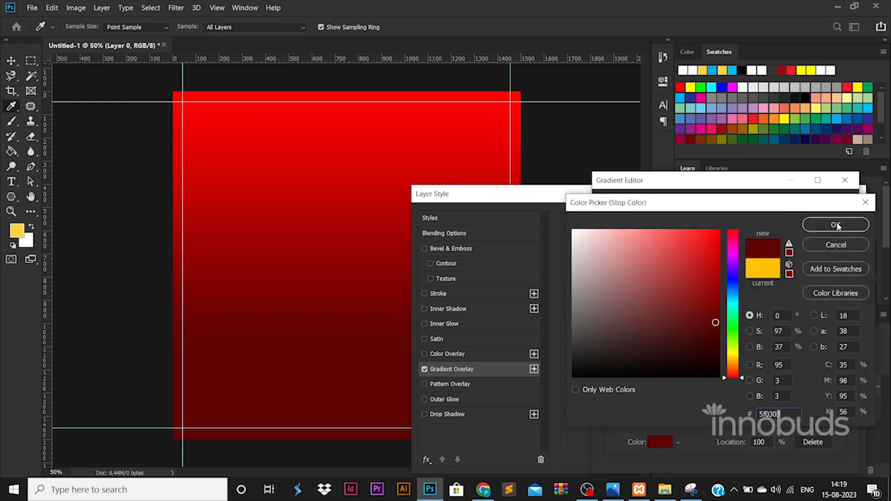
{"action": "left_click", "coordinate": [835, 225]}
{"action": "left_click", "coordinate": [835, 204]}
{"action": "left_click", "coordinate": [822, 218]}
{"action": "left_click", "coordinate": [11, 196]}
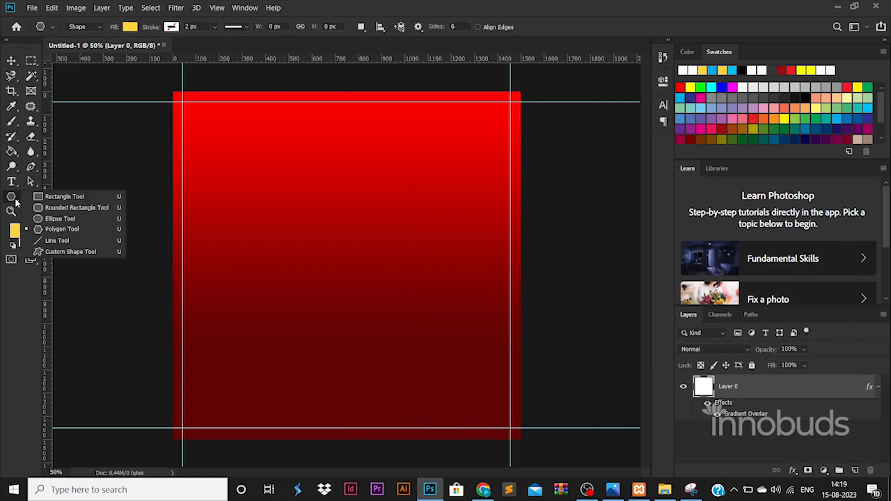
Step: Draw a yellow hexagon with the Polygon tool and move it down and right
{"action": "left_click", "coordinate": [60, 229]}
{"action": "left_click_drag", "start_coordinate": [265, 241], "coordinate": [317, 314]}
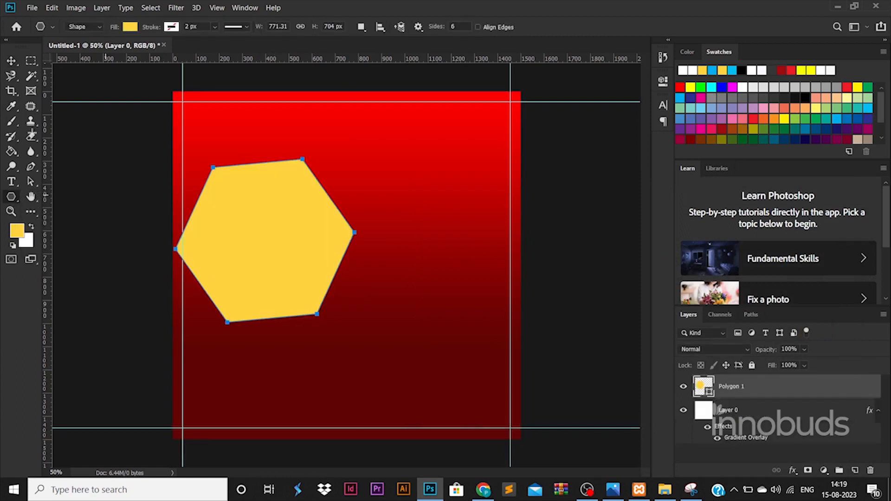
{"action": "left_click", "coordinate": [30, 61]}
{"action": "left_click", "coordinate": [11, 61]}
{"action": "left_click_drag", "start_coordinate": [243, 205], "coordinate": [281, 250]}
Step: Warp the hexagon into an irregular rounded blob with outward bulges and inward dents
{"action": "key", "text": "ctrl+t"}
{"action": "right_click", "coordinate": [282, 250]}
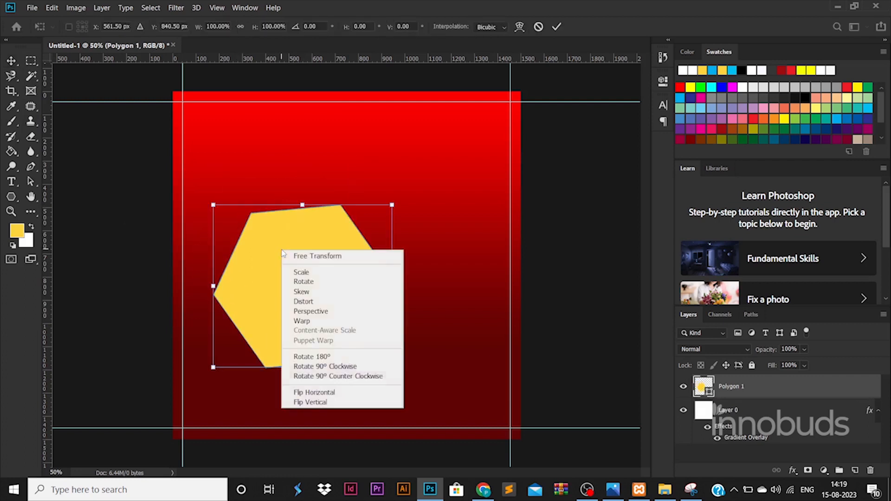
{"action": "left_click", "coordinate": [360, 322]}
{"action": "left_click_drag", "start_coordinate": [349, 310], "coordinate": [380, 324]}
{"action": "left_click_drag", "start_coordinate": [270, 253], "coordinate": [233, 227]}
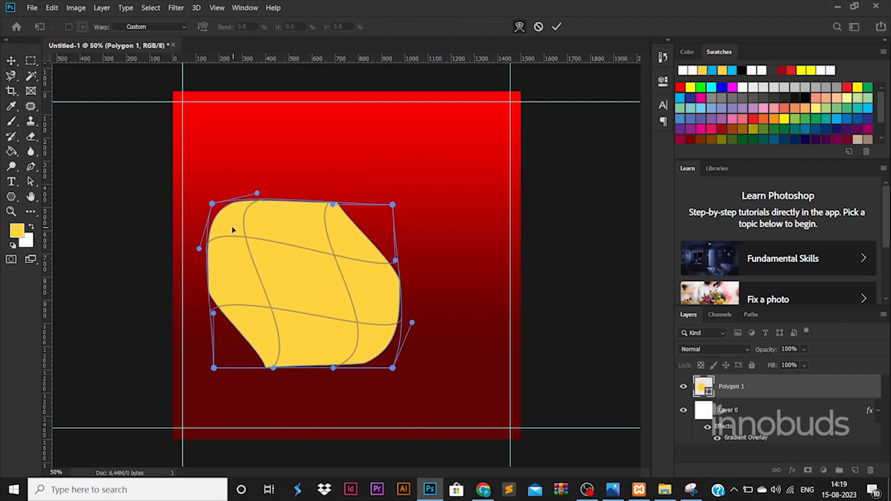
{"action": "left_click_drag", "start_coordinate": [277, 312], "coordinate": [269, 334]}
{"action": "mouse_move", "coordinate": [344, 255]}
{"action": "left_mouse_down"}
{"action": "mouse_move", "coordinate": [358, 243]}
{"action": "mouse_move", "coordinate": [337, 264]}
{"action": "left_mouse_up"}
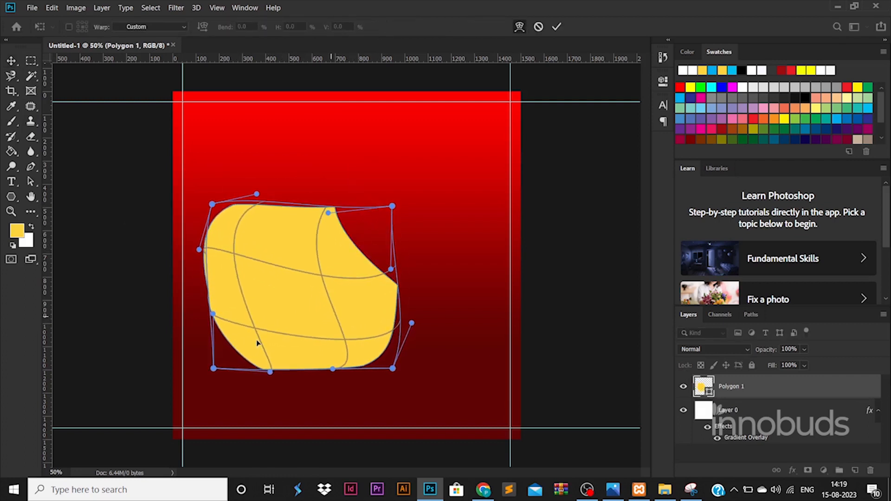
{"action": "left_click_drag", "start_coordinate": [258, 343], "coordinate": [278, 319]}
{"action": "key", "text": "Return"}
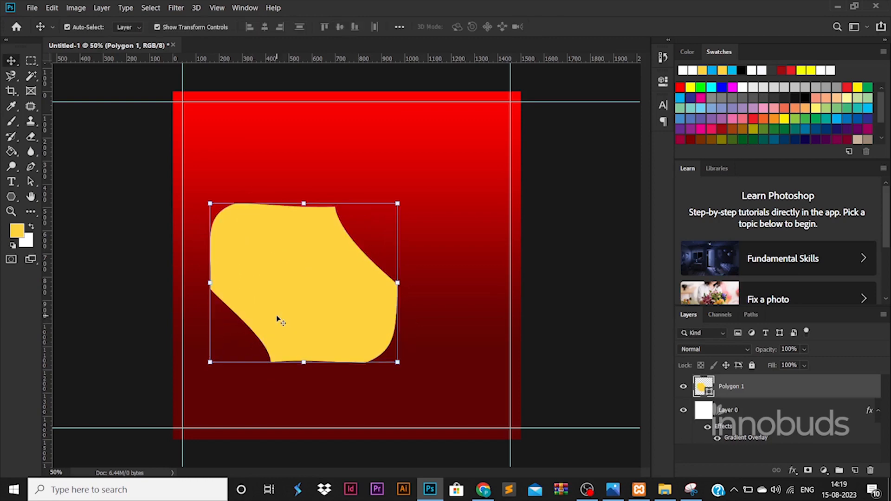
Step: Enlarge the blob and move it up and to the right
{"action": "left_click_drag", "start_coordinate": [403, 202], "coordinate": [426, 188]}
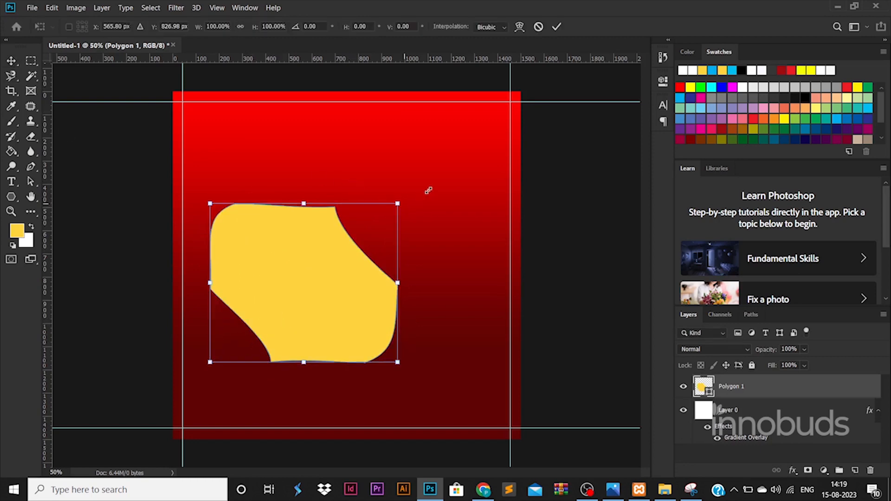
{"action": "left_click_drag", "start_coordinate": [367, 287], "coordinate": [412, 229]}
{"action": "key", "text": "Return"}
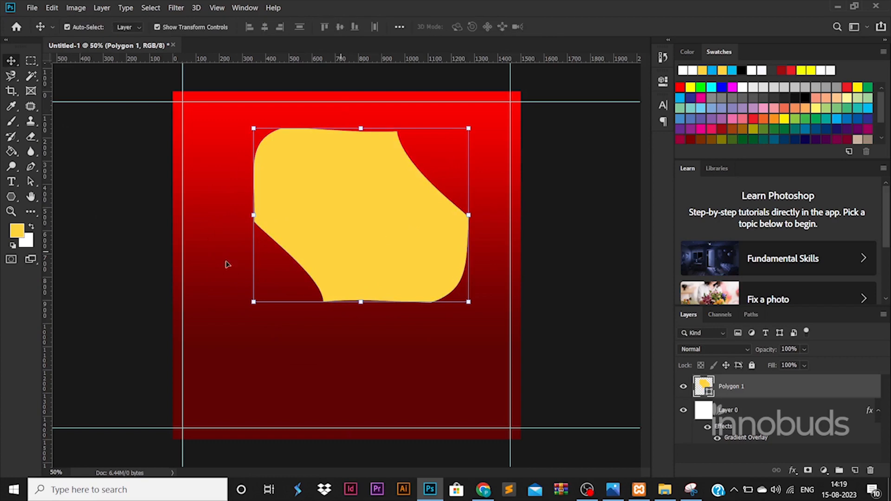
{"action": "right_click", "coordinate": [11, 196]}
{"action": "left_click", "coordinate": [93, 207]}
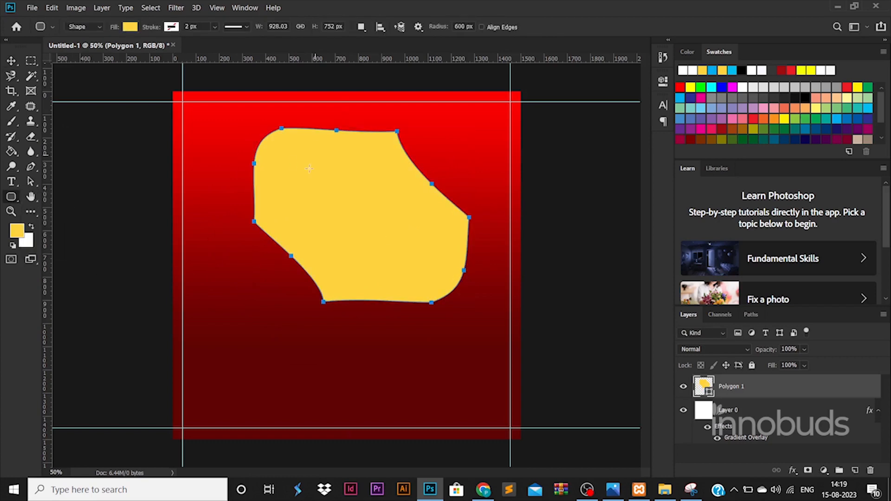
Step: Draw a yellow rounded rectangle with 0 corner radius and move it to the upper right
{"action": "mouse_move", "coordinate": [204, 222]}
{"action": "left_mouse_down"}
{"action": "mouse_move", "coordinate": [239, 249]}
{"action": "mouse_move", "coordinate": [337, 265]}
{"action": "left_mouse_up"}
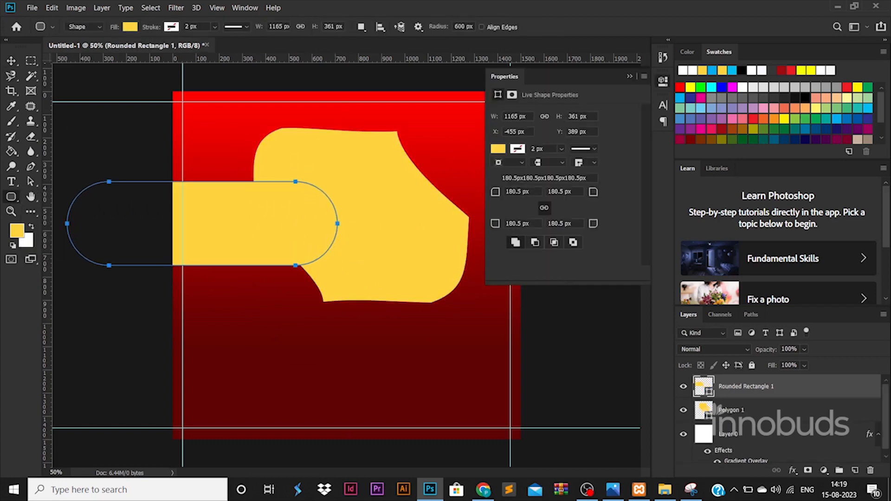
{"action": "type", "text": "0"}
{"action": "key", "text": "Return"}
{"action": "left_click", "coordinate": [11, 62]}
{"action": "left_click_drag", "start_coordinate": [288, 222], "coordinate": [506, 138]}
Step: Rotate the band about 44° toward the top-right corner, stretch it, and place it behind the blob
{"action": "key", "text": "ctrl+t"}
{"action": "left_click_drag", "start_coordinate": [482, 255], "coordinate": [522, 150]}
{"action": "left_click_drag", "start_coordinate": [369, 163], "coordinate": [430, 151]}
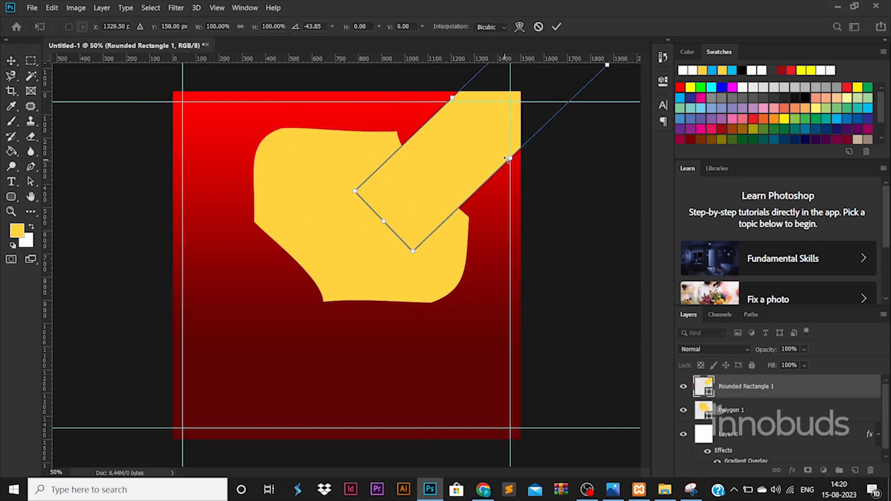
{"action": "left_click_drag", "start_coordinate": [510, 159], "coordinate": [515, 166]}
{"action": "left_click_drag", "start_coordinate": [451, 98], "coordinate": [443, 90]}
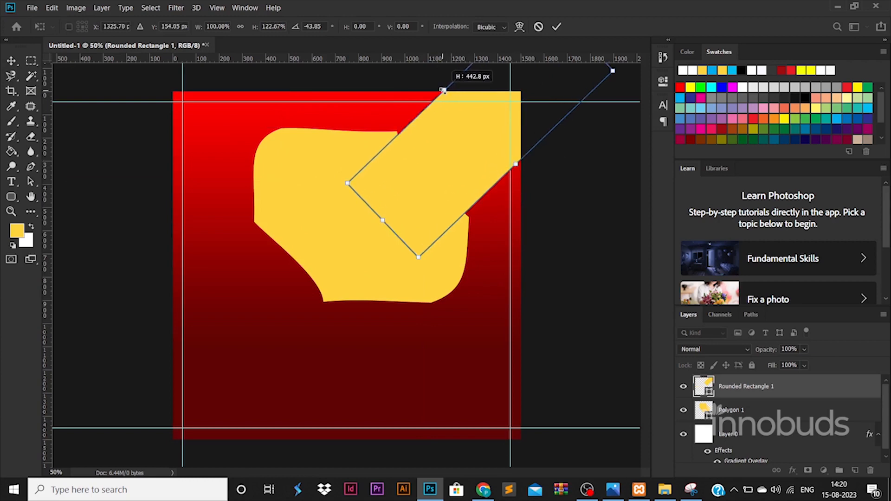
{"action": "key", "text": "Return"}
{"action": "left_click_drag", "start_coordinate": [821, 386], "coordinate": [830, 427]}
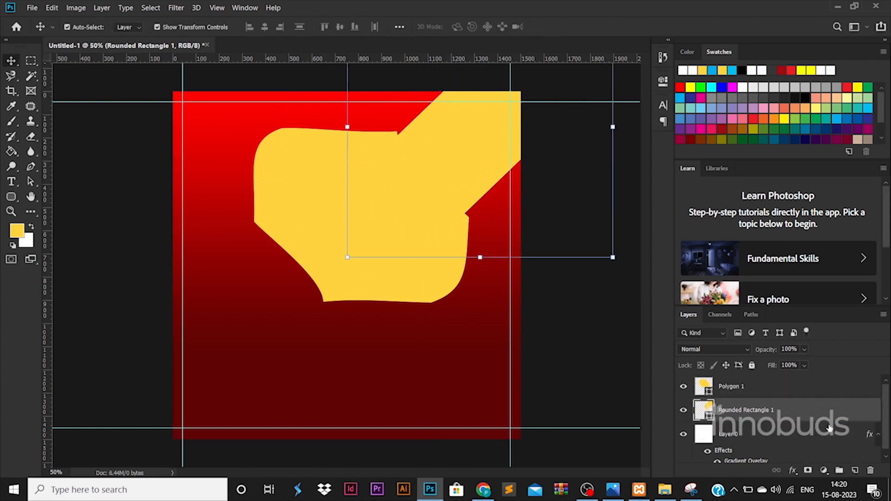
{"action": "left_click", "coordinate": [798, 391]}
{"action": "key", "text": "u"}
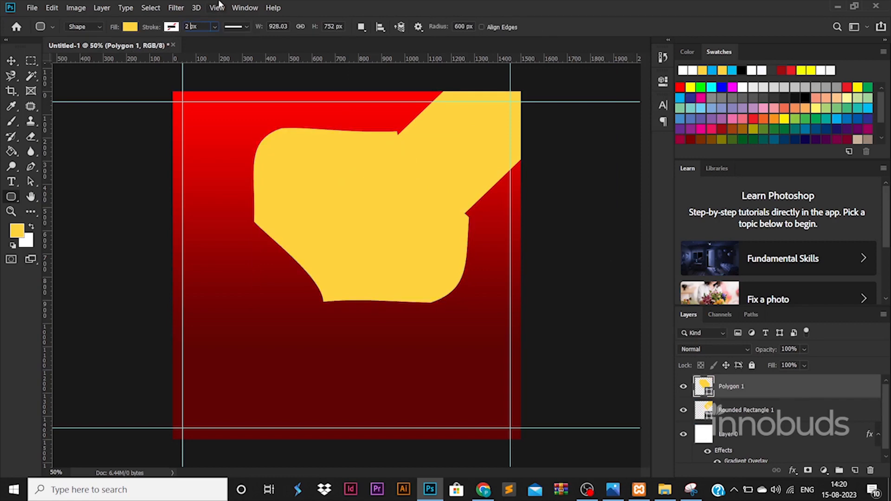
Step: Give the blob a white 15 px outline, then try rotating the corner band and cancel
{"action": "key", "text": "Return"}
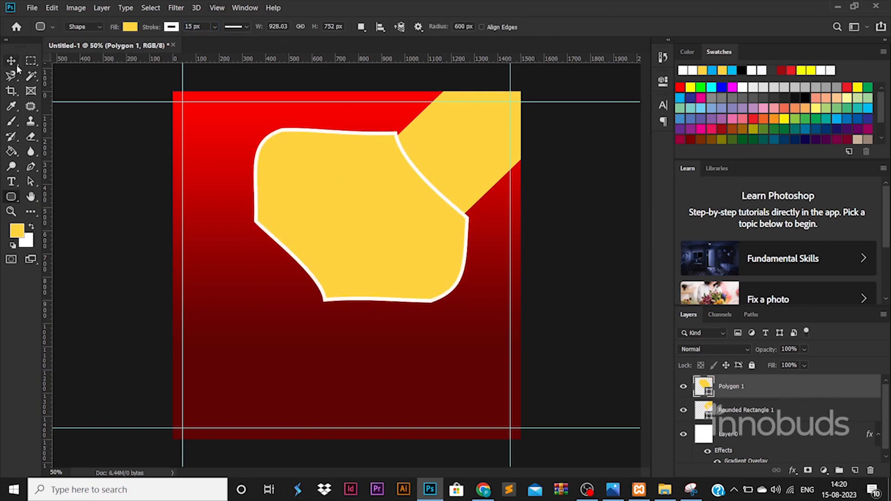
{"action": "left_click", "coordinate": [16, 65]}
{"action": "left_click", "coordinate": [457, 147]}
{"action": "key", "text": "ctrl+t"}
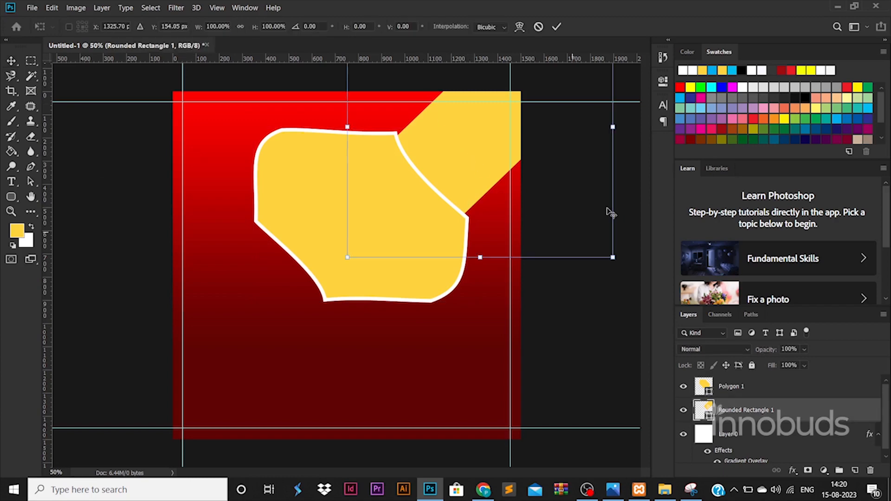
{"action": "left_click_drag", "start_coordinate": [610, 213], "coordinate": [454, 165]}
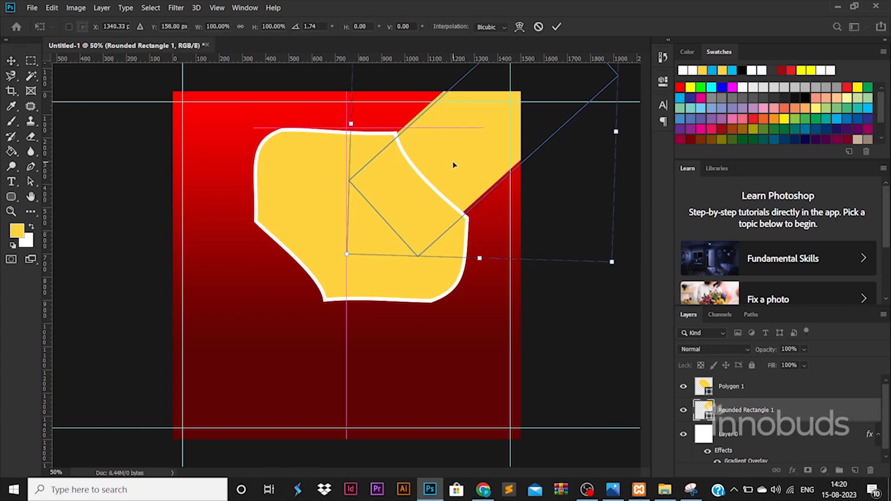
{"action": "key", "text": "Escape"}
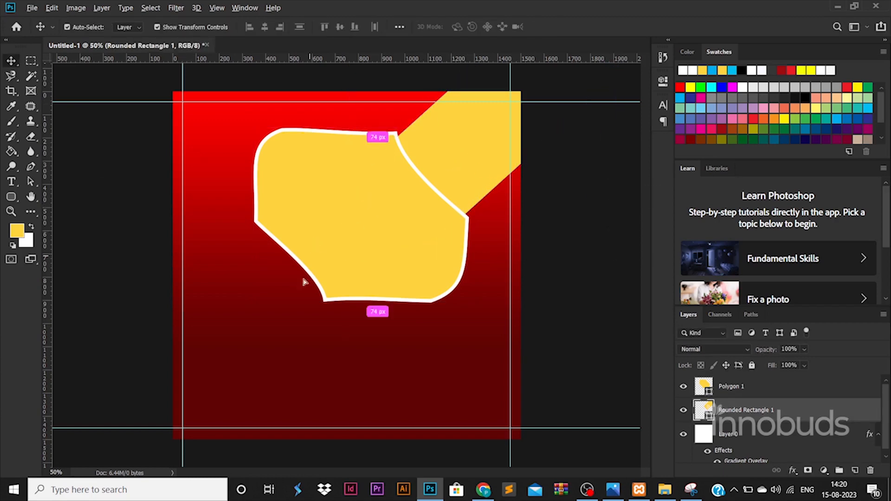
Step: Duplicate the blob toward the lower left, rotate and shift the copy, then delete it
{"action": "left_click_drag", "start_coordinate": [319, 240], "coordinate": [207, 360]}
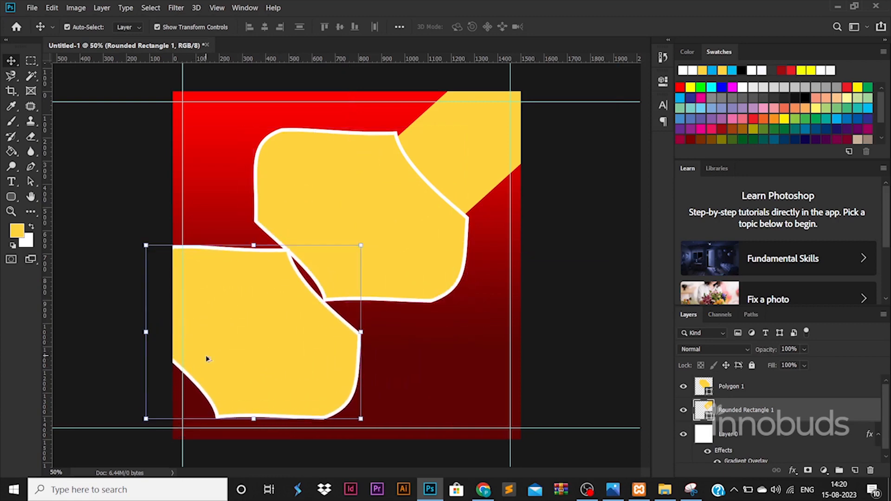
{"action": "key", "text": "ctrl+t"}
{"action": "left_click_drag", "start_coordinate": [386, 228], "coordinate": [251, 320]}
{"action": "left_click_drag", "start_coordinate": [259, 354], "coordinate": [266, 310]}
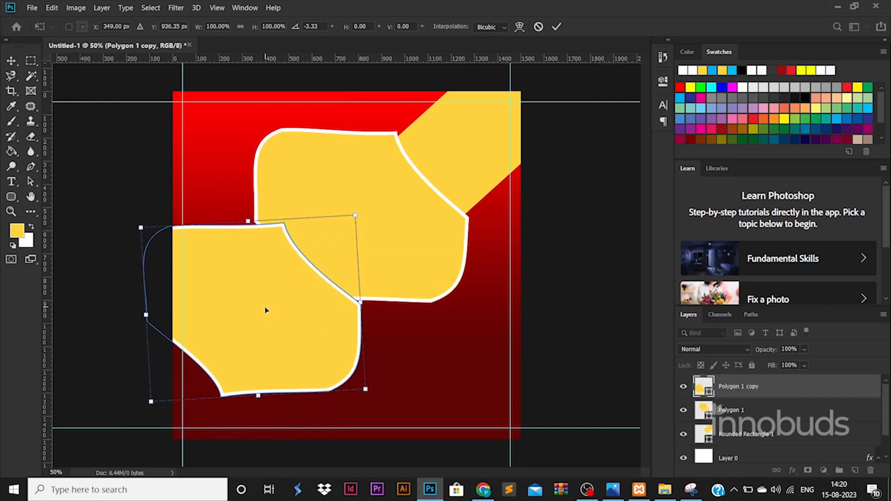
{"action": "key", "text": "Return"}
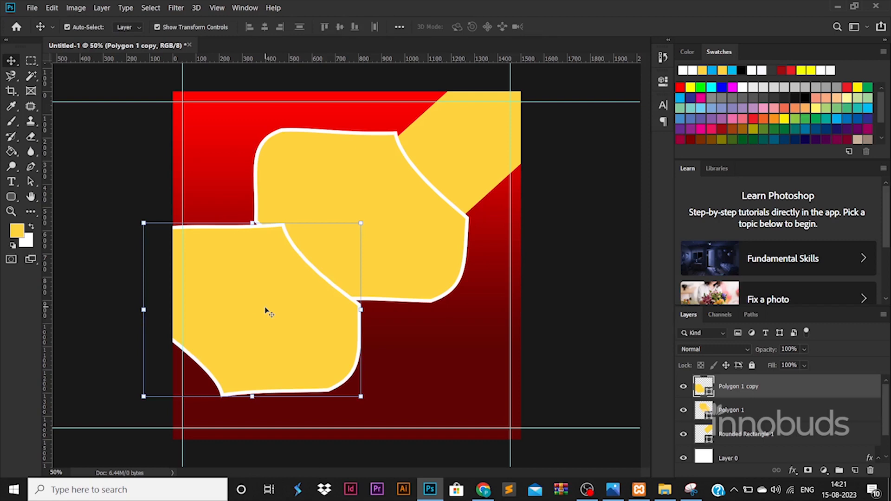
{"action": "key", "text": "Delete"}
{"action": "left_click", "coordinate": [14, 197]}
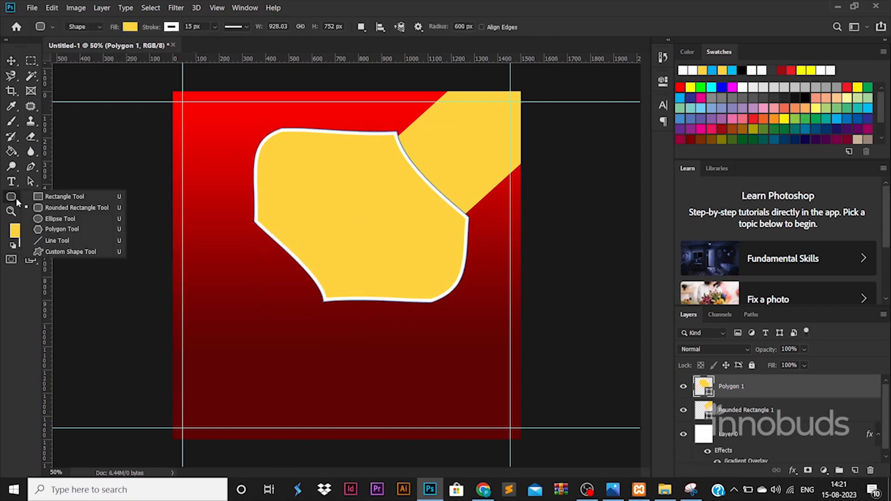
Step: Draw a large yellow circle at lower left, rotated and stretched slightly taller
{"action": "left_click", "coordinate": [58, 219]}
{"action": "left_click_drag", "start_coordinate": [120, 239], "coordinate": [381, 475]}
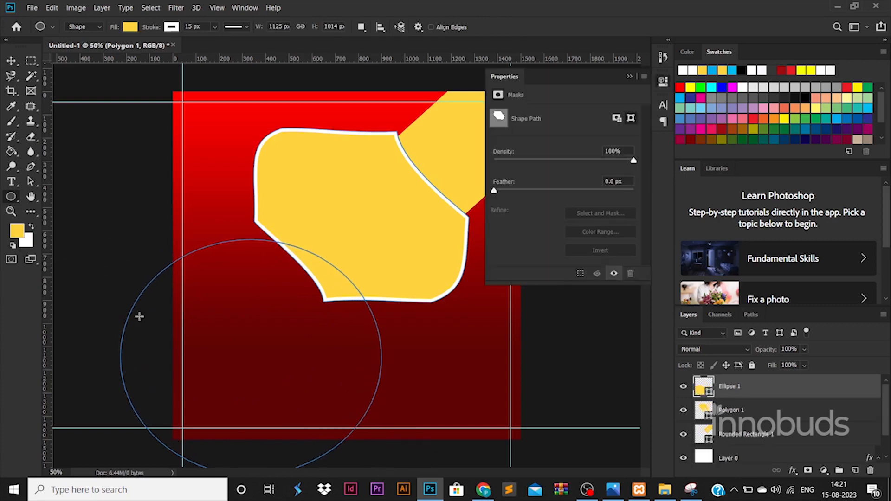
{"action": "key", "text": "ctrl+t"}
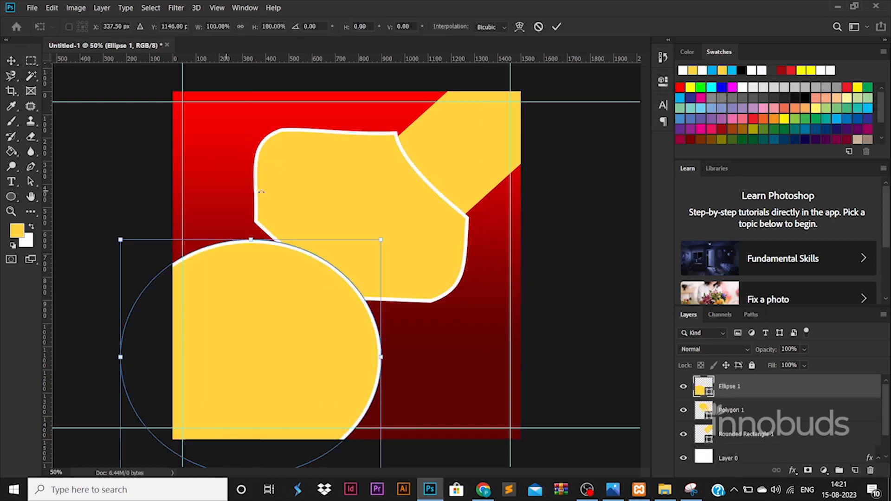
{"action": "left_click_drag", "start_coordinate": [258, 192], "coordinate": [329, 283]}
{"action": "left_click_drag", "start_coordinate": [297, 321], "coordinate": [259, 293]}
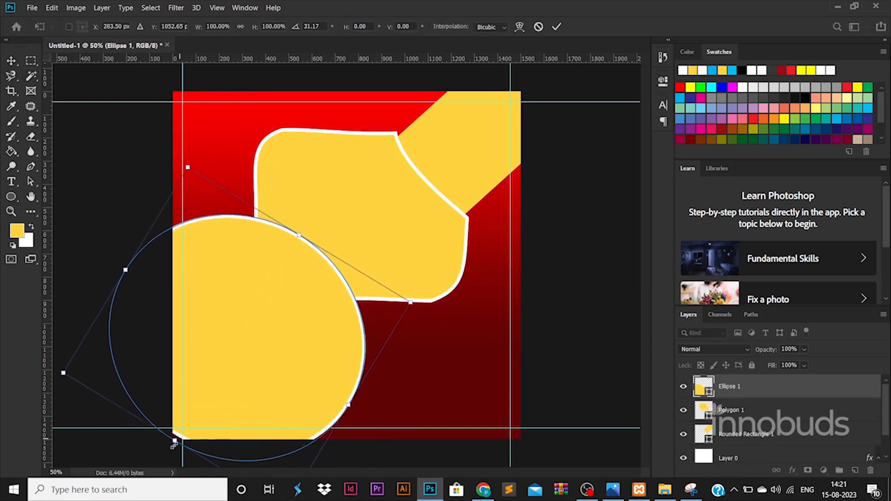
{"action": "left_click_drag", "start_coordinate": [175, 438], "coordinate": [168, 455]}
{"action": "key", "text": "Return"}
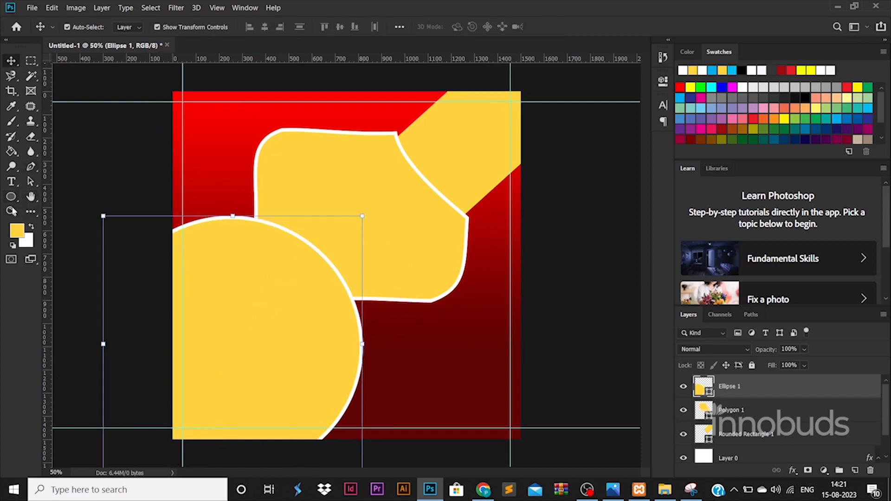
Step: Set the circle's outline colour to dark red
{"action": "key", "text": "u"}
{"action": "left_click", "coordinate": [172, 27]}
{"action": "left_click", "coordinate": [158, 110]}
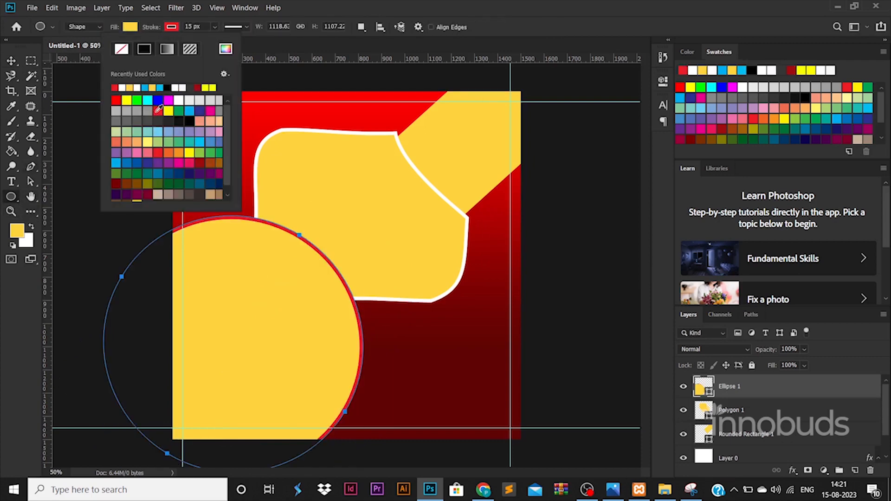
{"action": "left_click", "coordinate": [201, 163]}
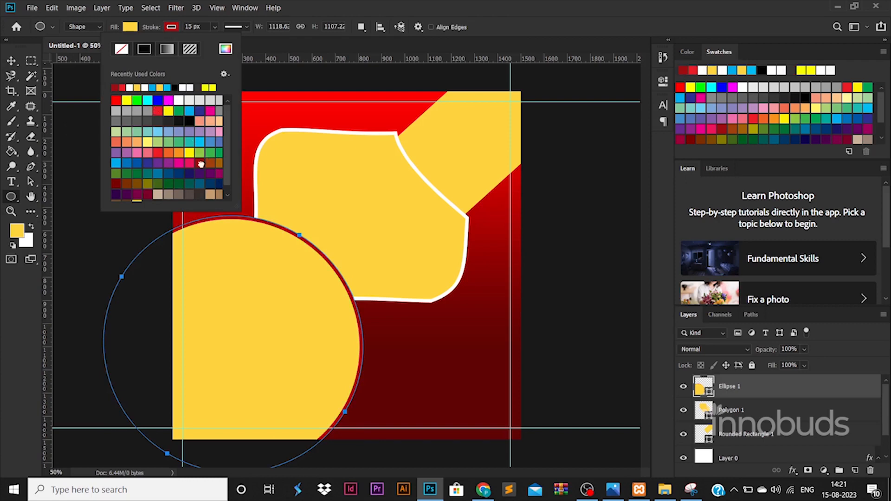
{"action": "key", "text": "v"}
{"action": "left_click", "coordinate": [108, 141]}
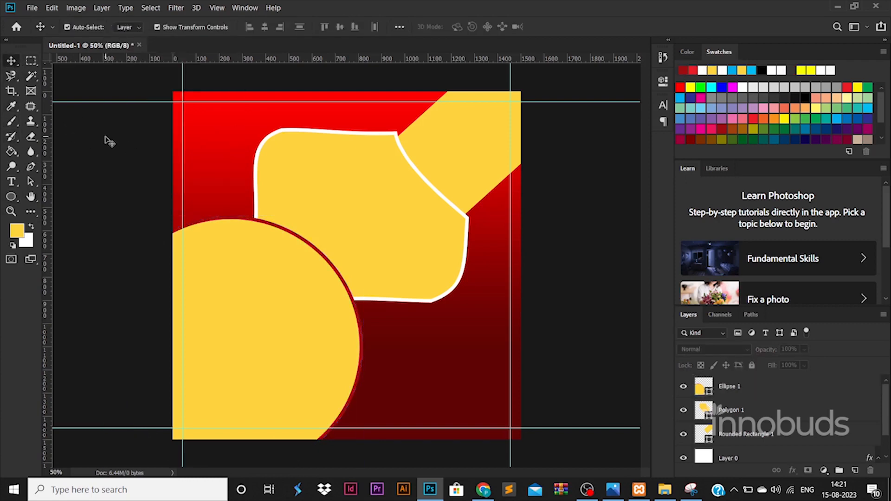
Step: Drop the pexels-ivan-samkov-4458554 photo onto the lower left and enlarge it slightly
{"action": "left_click", "coordinate": [665, 489]}
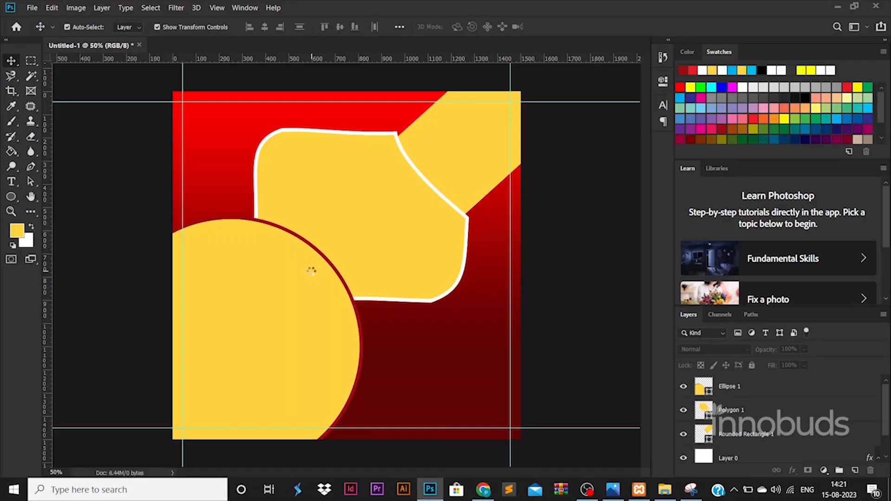
{"action": "left_click_drag", "start_coordinate": [377, 258], "coordinate": [233, 331]}
{"action": "left_click_drag", "start_coordinate": [373, 231], "coordinate": [385, 218]}
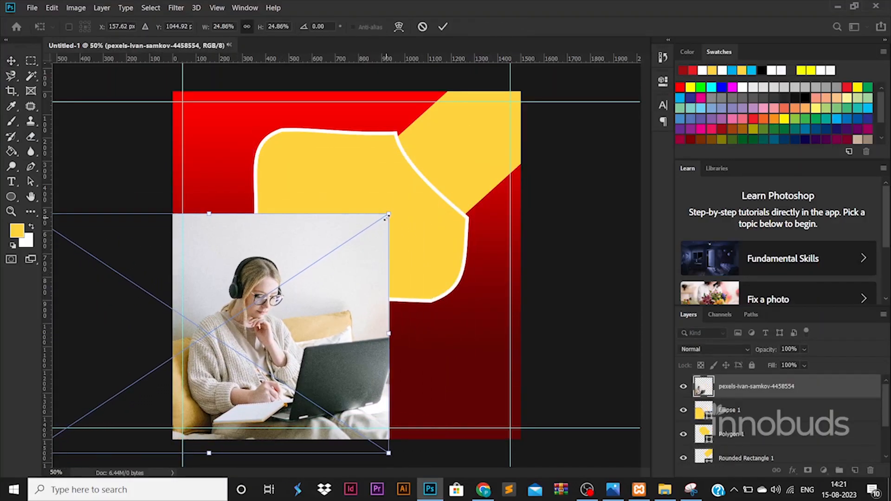
{"action": "key", "text": "Return"}
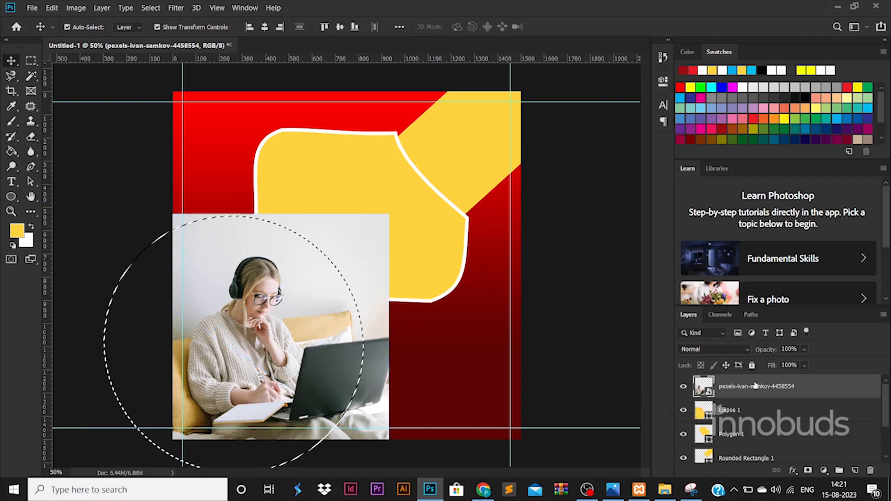
Step: Clip the photo layer into the circle shape as a clipping mask
{"action": "right_click", "coordinate": [755, 386]}
{"action": "left_click", "coordinate": [636, 240]}
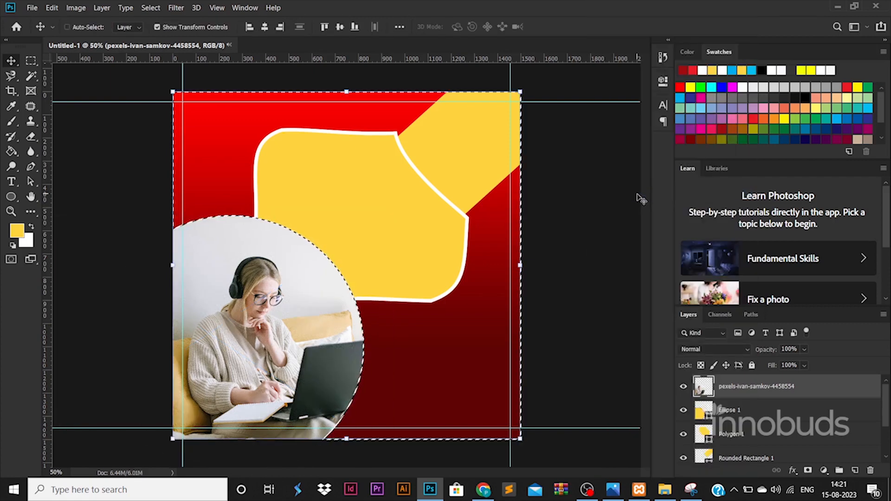
{"action": "left_click", "coordinate": [388, 214]}
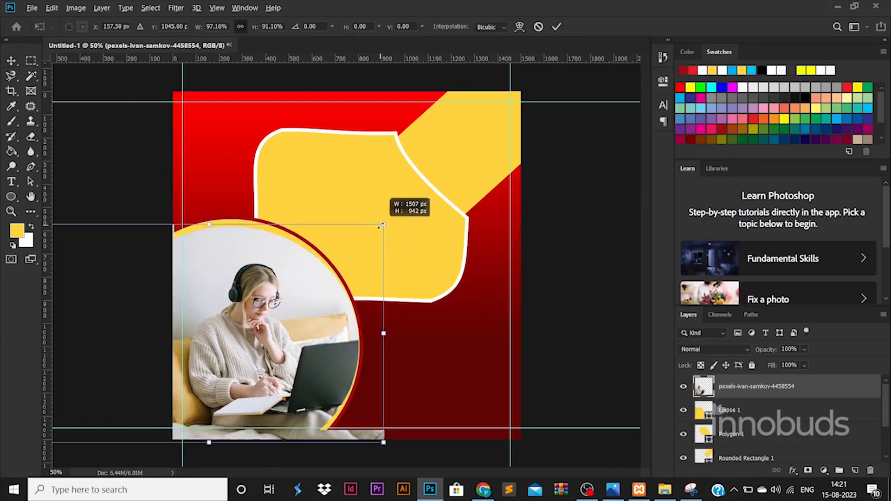
{"action": "key", "text": "Return"}
Step: Enlarge the circle slightly, then scale circle and photo together to about 96%
{"action": "left_click", "coordinate": [742, 410]}
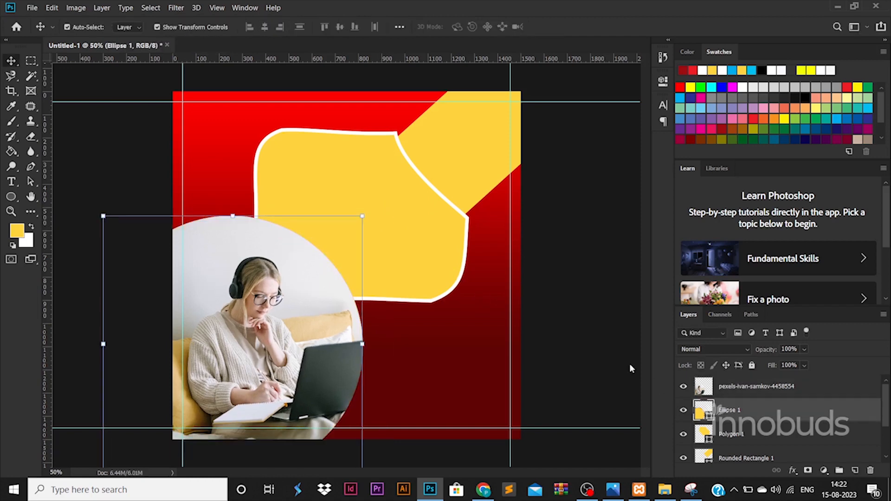
{"action": "mouse_move", "coordinate": [363, 212]}
{"action": "left_mouse_down"}
{"action": "mouse_move", "coordinate": [369, 208]}
{"action": "mouse_move", "coordinate": [374, 226]}
{"action": "left_mouse_up"}
{"action": "key", "text": "Return"}
{"action": "left_click", "coordinate": [758, 390], "text": "shift"}
{"action": "left_click_drag", "start_coordinate": [298, 282], "coordinate": [302, 278]}
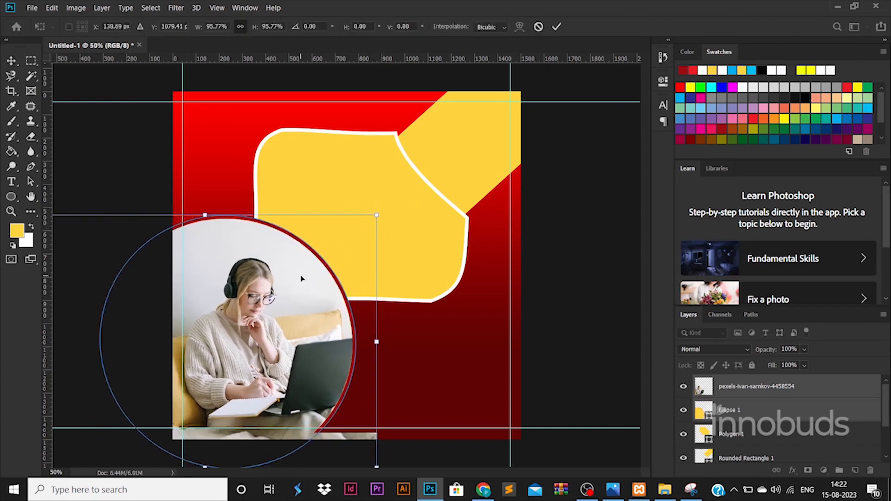
{"action": "key", "text": "Return"}
Step: Select the blob and corner band too and move all the artwork down slightly
{"action": "left_click", "coordinate": [449, 234], "text": "shift"}
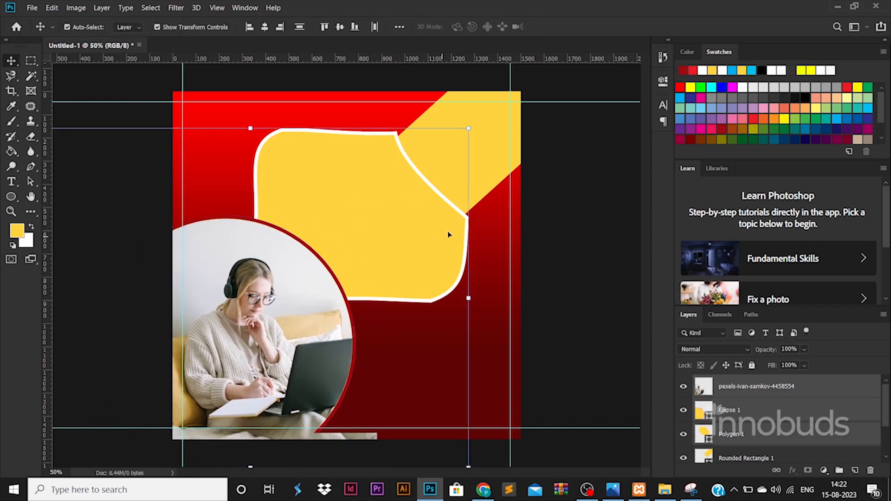
{"action": "left_click", "coordinate": [490, 146], "text": "shift"}
{"action": "left_click_drag", "start_coordinate": [492, 137], "coordinate": [493, 145]}
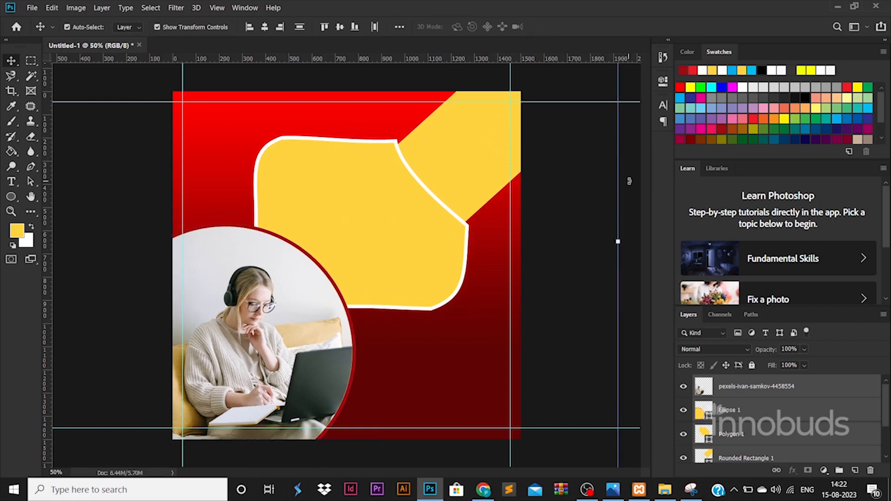
{"action": "key", "text": "ctrl+t"}
Step: Try repositioning the corner band, cancel, and give it a red Gradient Overlay
{"action": "left_click", "coordinate": [421, 172]}
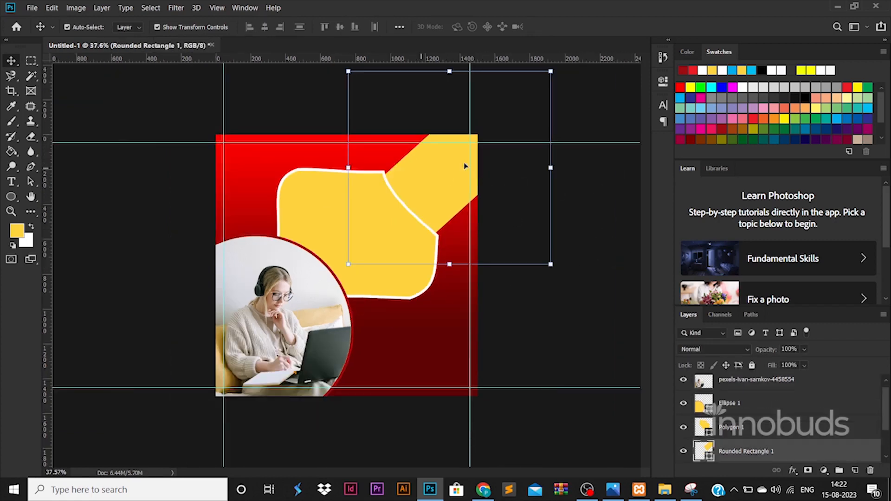
{"action": "left_click_drag", "start_coordinate": [565, 157], "coordinate": [581, 167]}
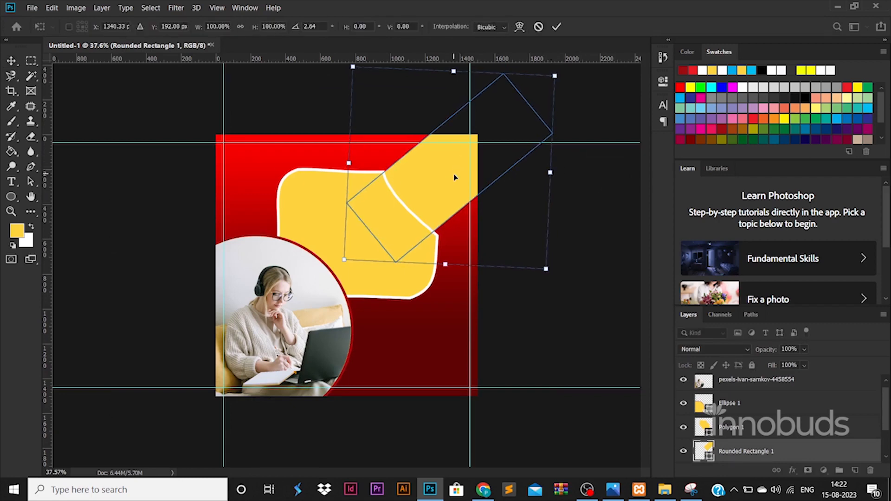
{"action": "left_click_drag", "start_coordinate": [454, 171], "coordinate": [458, 175]}
{"action": "key", "text": "Escape"}
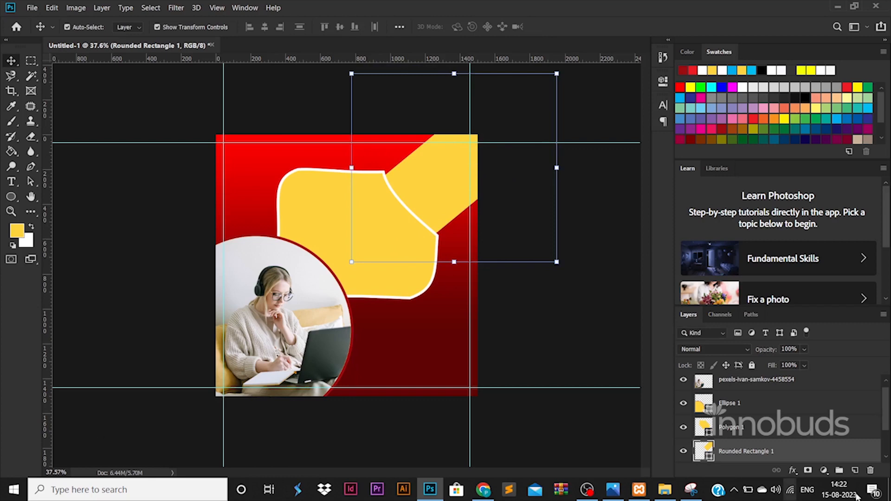
{"action": "double_click", "coordinate": [824, 452]}
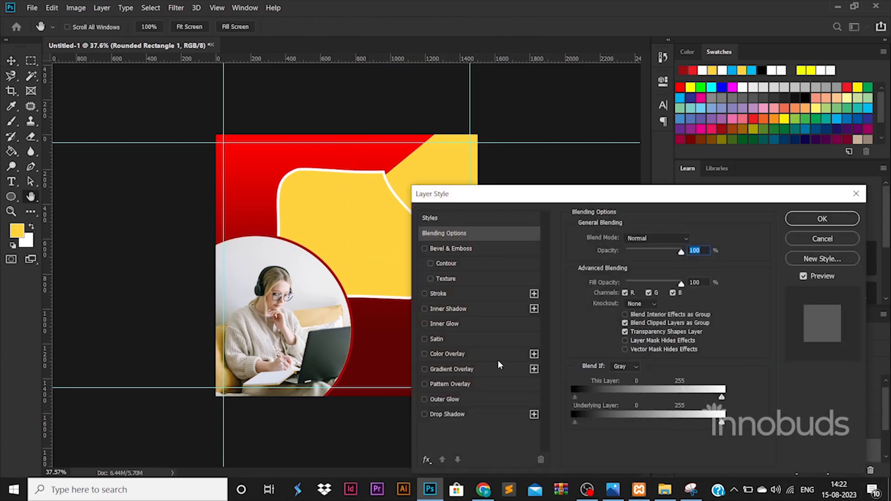
{"action": "left_click", "coordinate": [492, 365]}
{"action": "left_click", "coordinate": [822, 219]}
Step: Give the blob a Gradient Overlay from white at the top to light grey below
{"action": "left_click", "coordinate": [384, 214]}
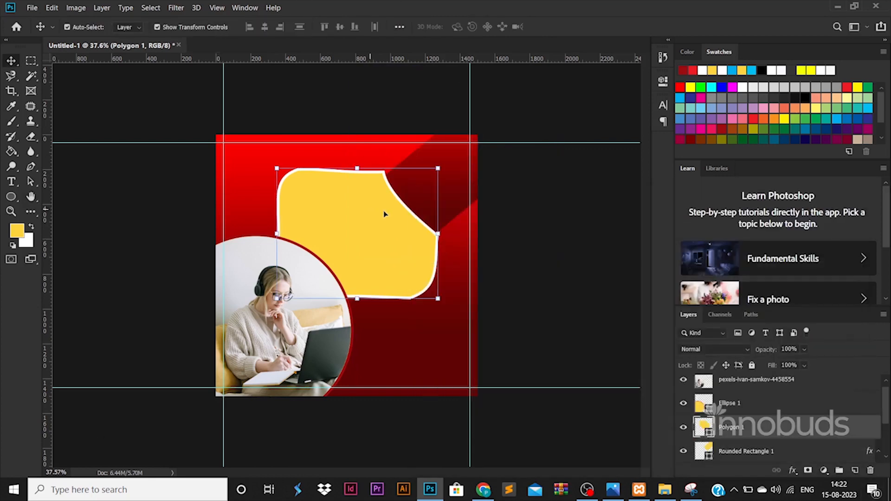
{"action": "double_click", "coordinate": [834, 431]}
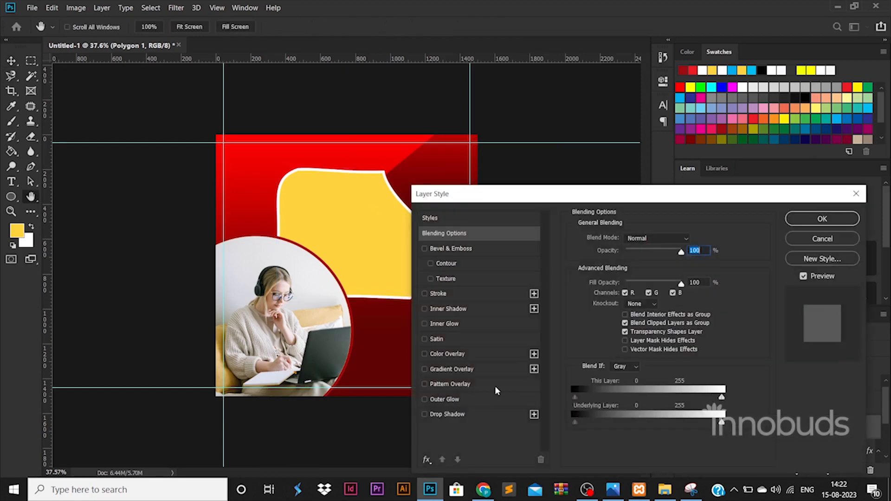
{"action": "left_click", "coordinate": [480, 369]}
{"action": "left_click", "coordinate": [631, 267]}
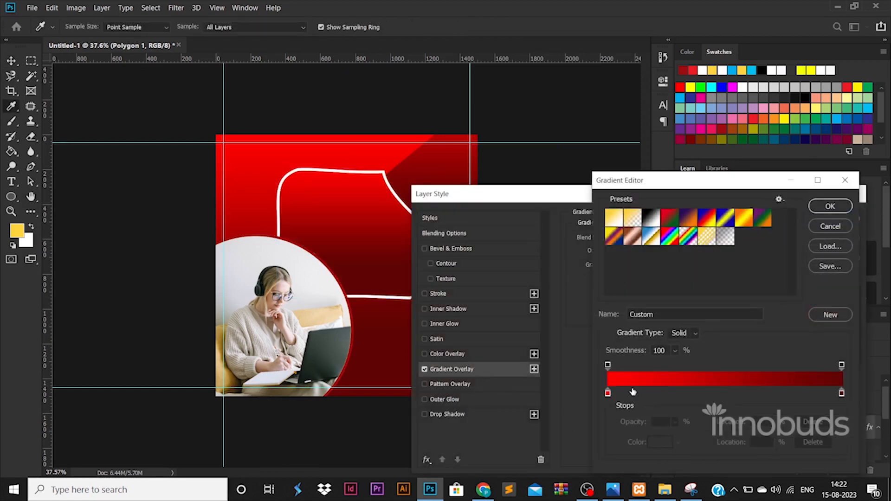
{"action": "double_click", "coordinate": [608, 393]}
{"action": "left_click_drag", "start_coordinate": [596, 266], "coordinate": [570, 205]}
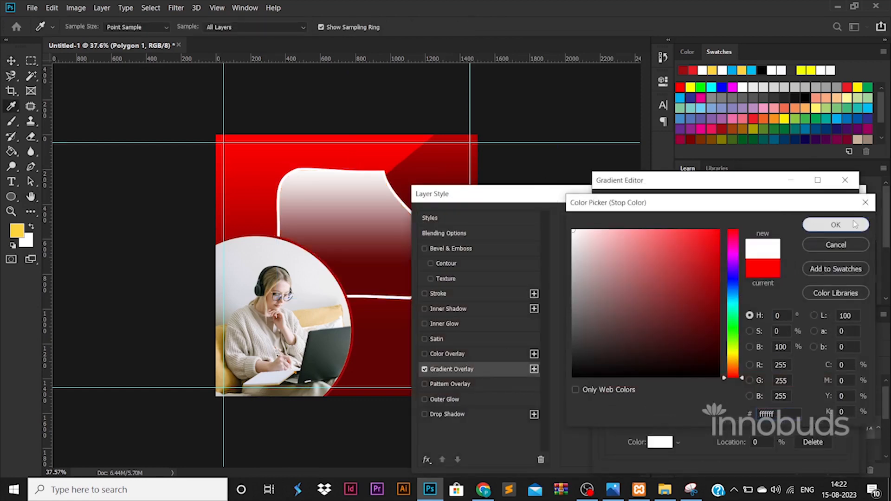
{"action": "left_click", "coordinate": [836, 224]}
{"action": "double_click", "coordinate": [846, 393]}
{"action": "type", "text": "cccccc"}
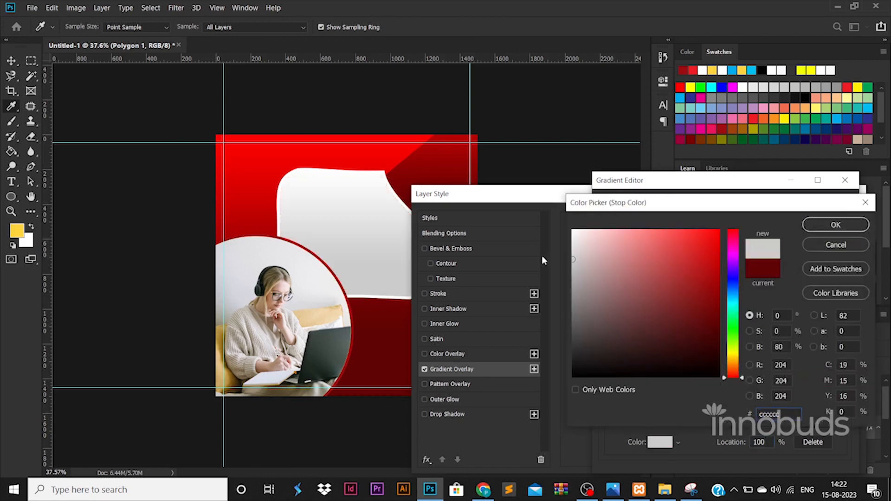
{"action": "left_click", "coordinate": [836, 225]}
{"action": "left_click", "coordinate": [834, 202]}
{"action": "left_click", "coordinate": [803, 221]}
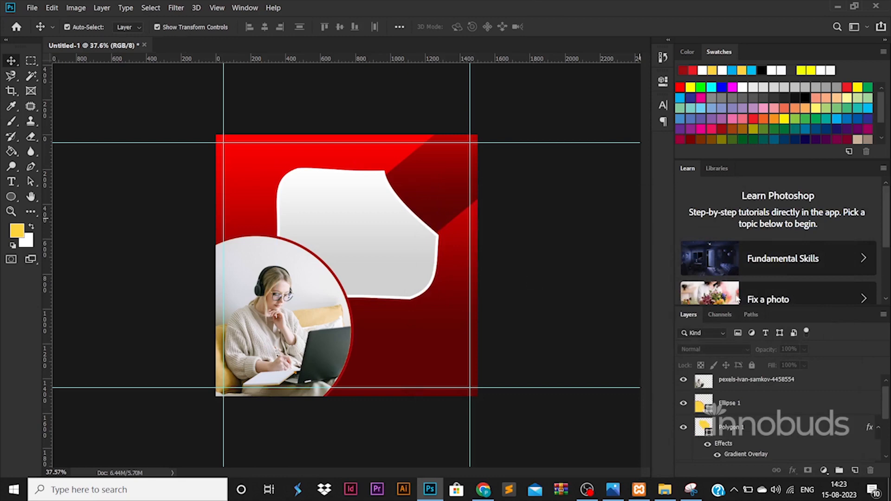
{"action": "left_click", "coordinate": [405, 263]}
Step: Enlarge the white blob to about 113% and zoom the canvas to 50%
{"action": "left_click_drag", "start_coordinate": [440, 302], "coordinate": [450, 310]}
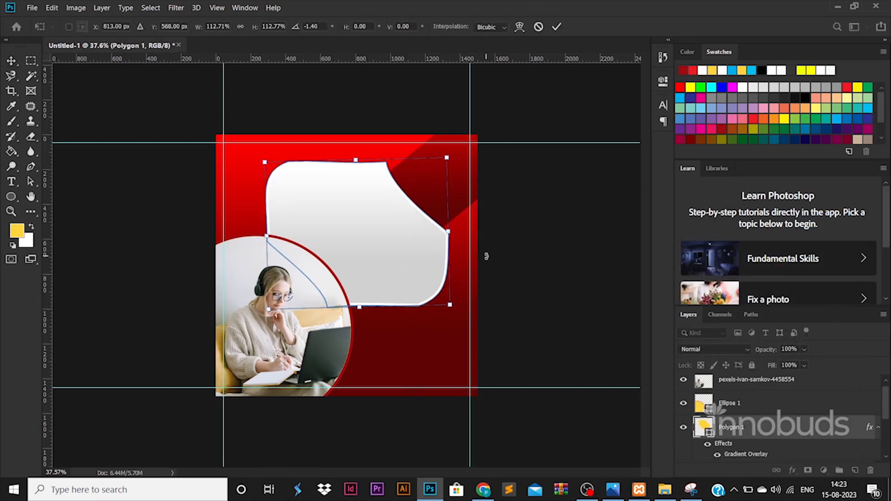
{"action": "key", "text": "Return"}
{"action": "key", "text": "ctrl+plus"}
{"action": "left_click", "coordinate": [497, 152]}
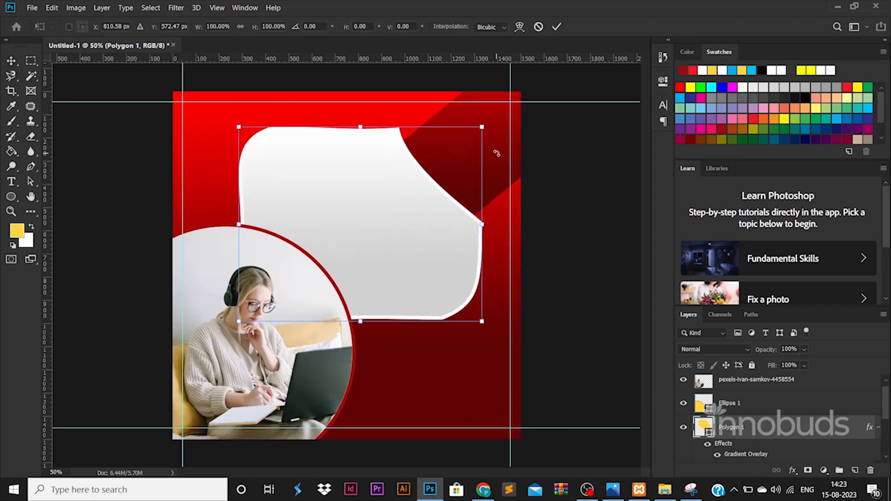
{"action": "key", "text": "Return"}
Step: Nudge the dark red rounded rectangle slightly up and start a text line inside the blob
{"action": "left_click", "coordinate": [567, 240]}
{"action": "left_click_drag", "start_coordinate": [480, 158], "coordinate": [483, 146]}
{"action": "left_click", "coordinate": [613, 290]}
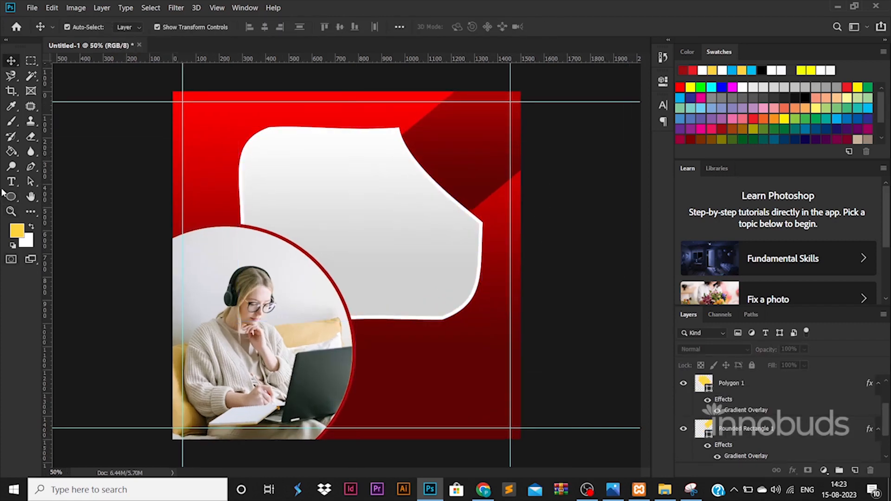
{"action": "left_click", "coordinate": [11, 182]}
{"action": "left_click", "coordinate": [299, 195]}
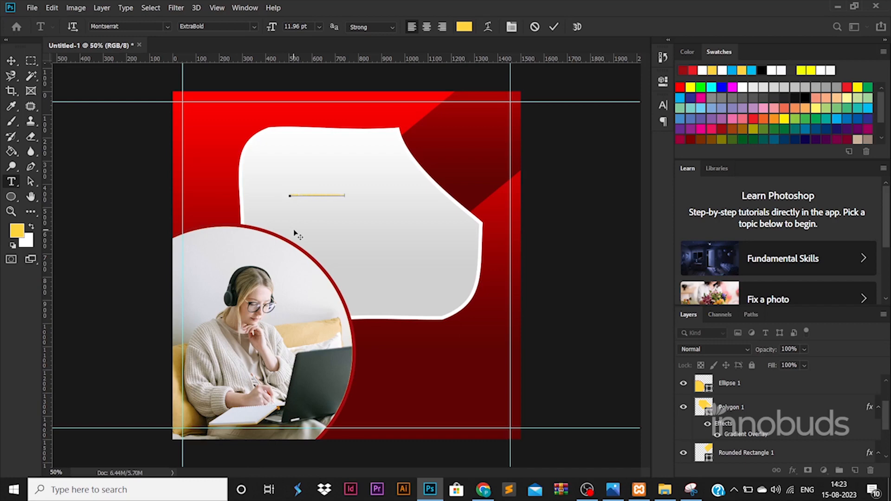
Step: Enlarge the yellow headline 'YOUR COMPANYSERVICES GOES HER' across the blob
{"action": "left_click", "coordinate": [11, 61]}
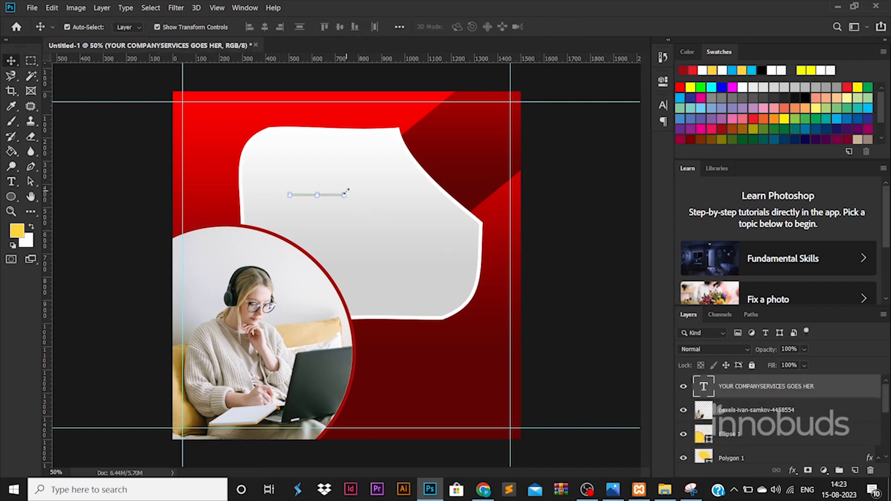
{"action": "left_click_drag", "start_coordinate": [345, 193], "coordinate": [483, 134]}
{"action": "key", "text": "Return"}
Step: Lighten Polygon 1's Gradient Overlay with stops set to #efefef and #ffffff
{"action": "scroll", "coordinate": [774, 433], "scroll_direction": "down", "scroll_amount": 2}
{"action": "left_click", "coordinate": [755, 439]}
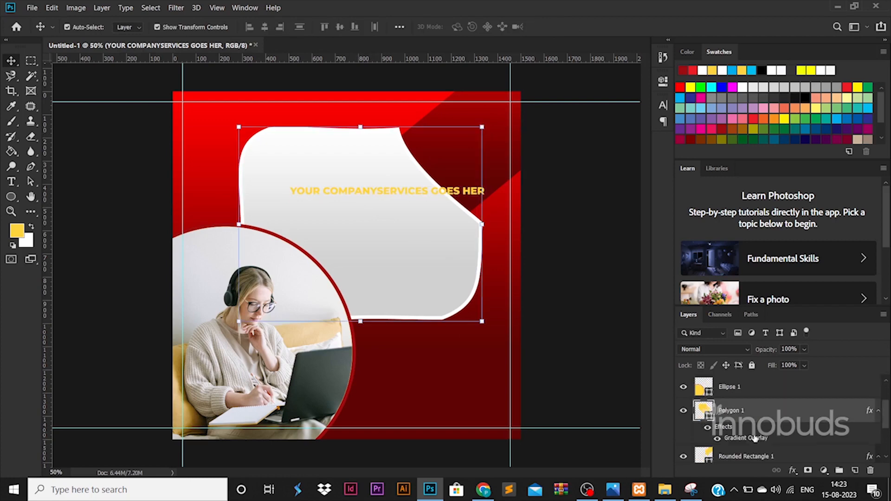
{"action": "double_click", "coordinate": [755, 439]}
{"action": "left_click", "coordinate": [627, 263]}
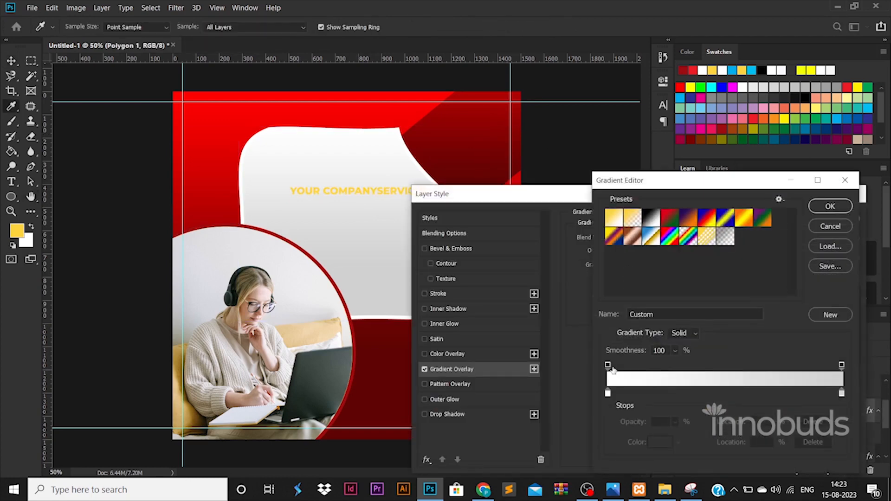
{"action": "double_click", "coordinate": [842, 393]}
{"action": "left_click", "coordinate": [572, 240]}
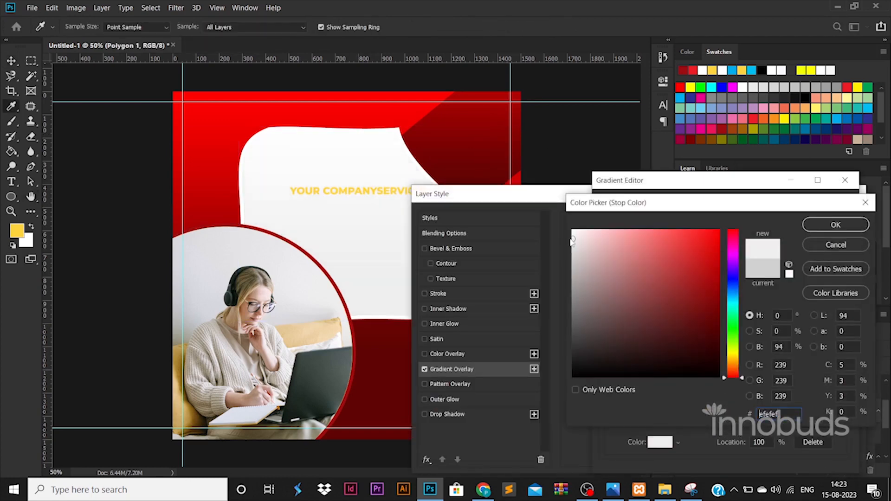
{"action": "left_click", "coordinate": [834, 224]}
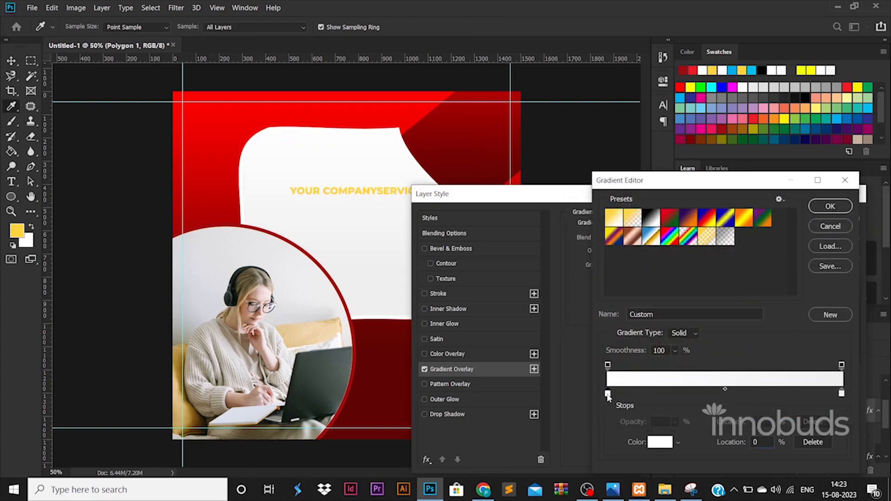
{"action": "double_click", "coordinate": [608, 394]}
{"action": "left_click", "coordinate": [813, 228]}
{"action": "left_click", "coordinate": [822, 207]}
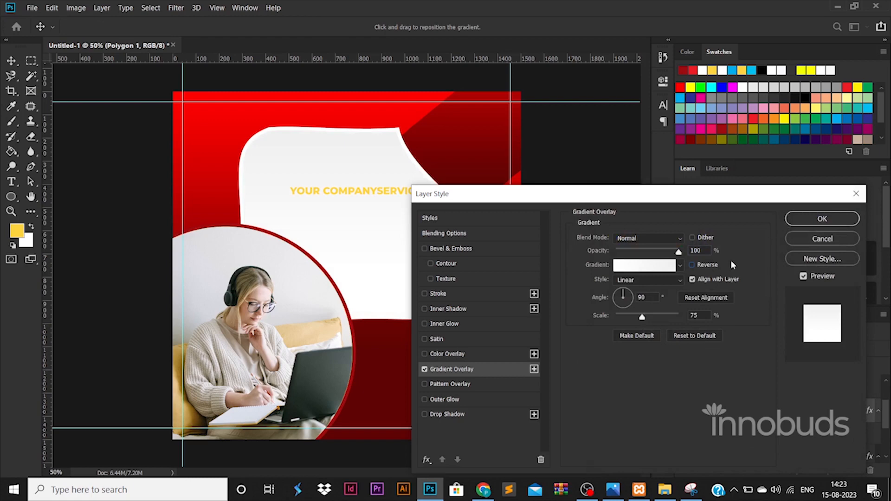
{"action": "left_click", "coordinate": [820, 219]}
Step: Select the headline text layer and place the insertion point in its text
{"action": "left_click", "coordinate": [370, 194]}
{"action": "double_click", "coordinate": [370, 194]}
{"action": "left_click", "coordinate": [378, 191]}
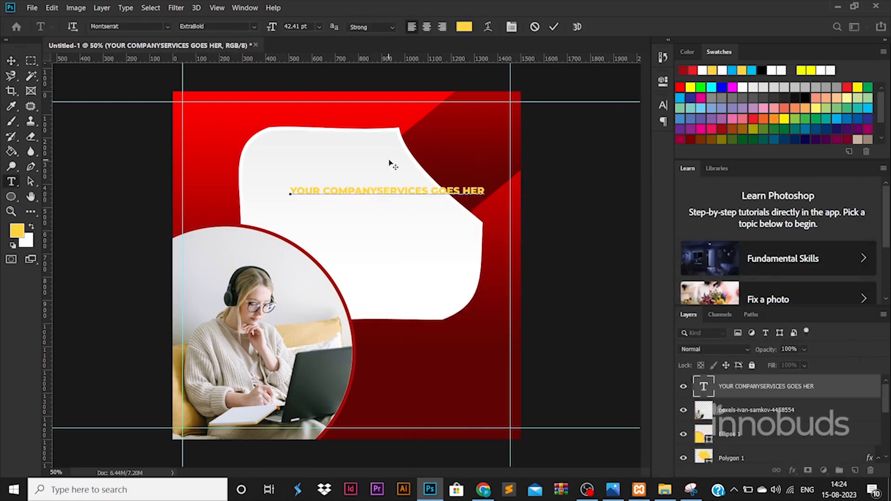
Step: Break the headline into lines reading YOUR COMPANY SERVICES GOES HERE and right-align it
{"action": "key", "text": "Return"}
{"action": "key", "text": "Return"}
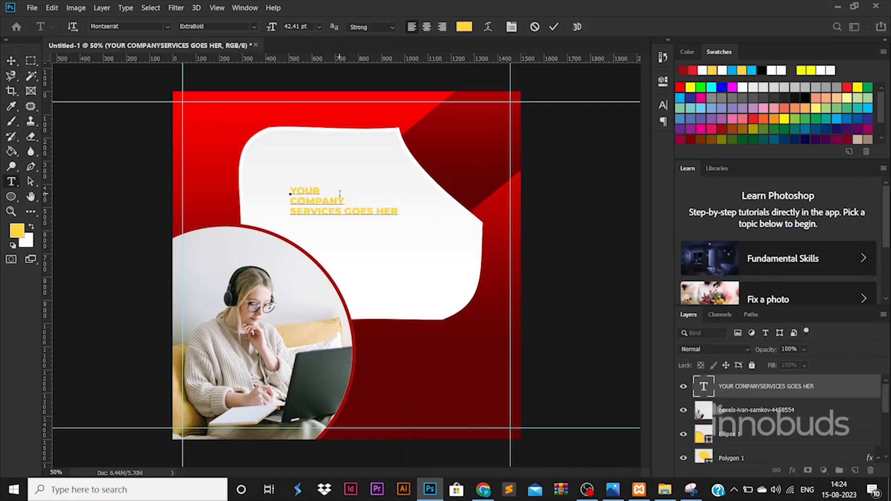
{"action": "key", "text": "Return"}
{"action": "key", "text": "ctrl+a"}
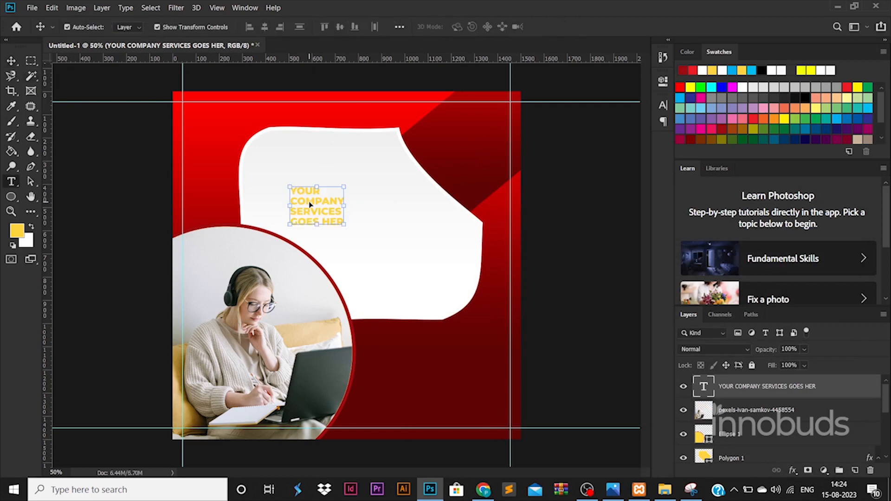
{"action": "double_click", "coordinate": [309, 204]}
{"action": "left_click", "coordinate": [442, 27]}
{"action": "left_click", "coordinate": [11, 62]}
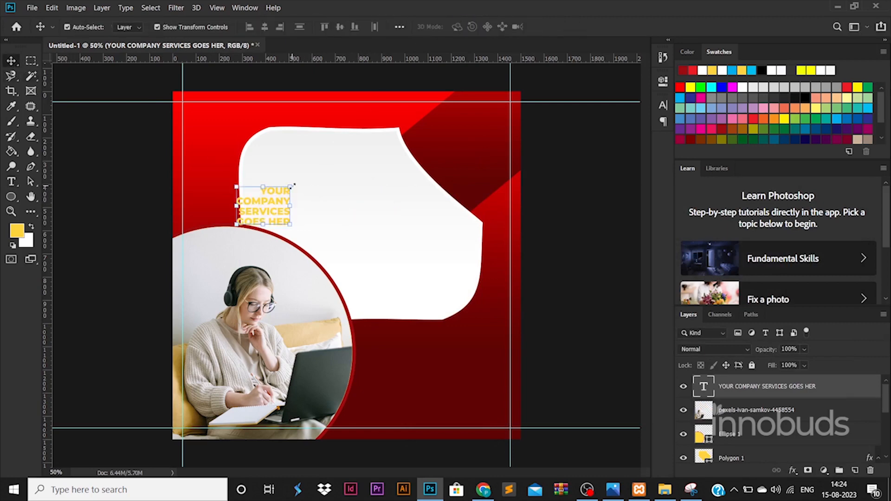
Step: Enlarge the headline to about 73.7 pt and move it into the blob's upper part
{"action": "left_click_drag", "start_coordinate": [294, 185], "coordinate": [378, 128]}
{"action": "left_click_drag", "start_coordinate": [304, 147], "coordinate": [393, 167]}
{"action": "left_click_drag", "start_coordinate": [383, 193], "coordinate": [398, 203]}
{"action": "key", "text": "Return"}
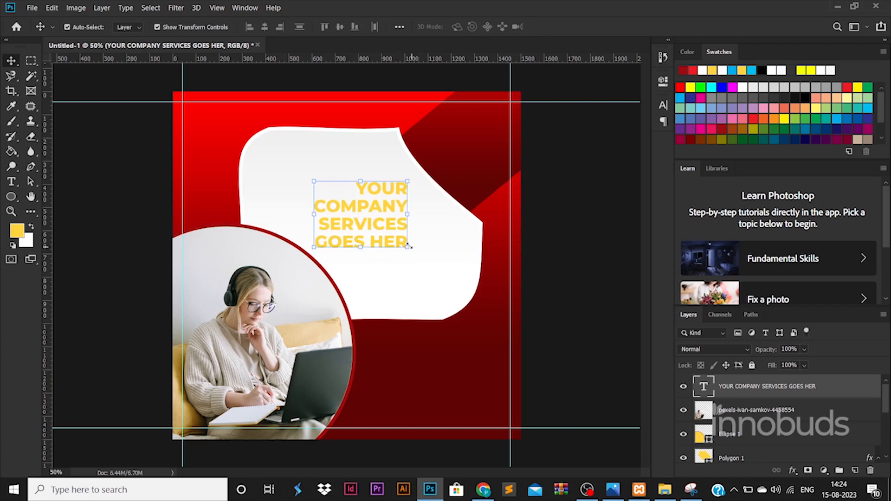
Step: Reselect the headline text and shift it about 22 px to the right
{"action": "key", "text": "t"}
{"action": "left_click", "coordinate": [434, 197]}
{"action": "key", "text": "ctrl+a"}
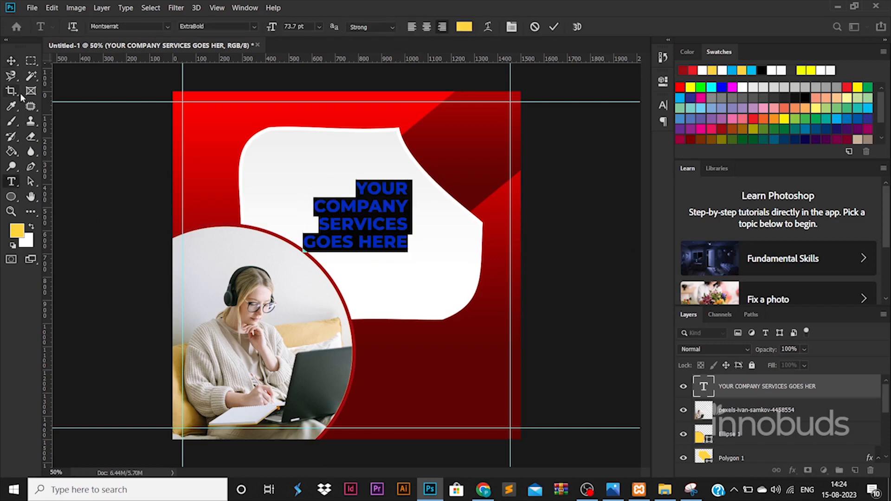
{"action": "left_click", "coordinate": [11, 61]}
{"action": "left_click_drag", "start_coordinate": [376, 196], "coordinate": [386, 197]}
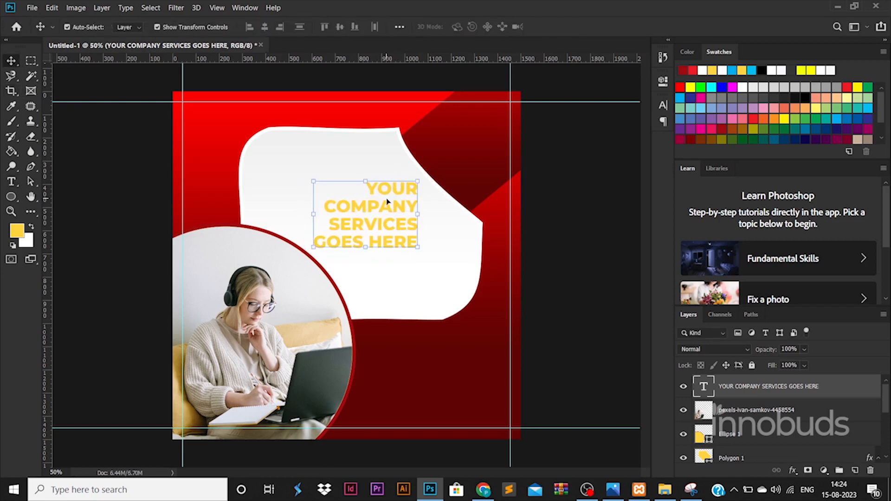
Step: Change the whole headline's text colour to black
{"action": "key", "text": "t"}
{"action": "left_click", "coordinate": [389, 202]}
{"action": "key", "text": "ctrl+a"}
{"action": "left_click", "coordinate": [464, 27]}
{"action": "left_click", "coordinate": [574, 375]}
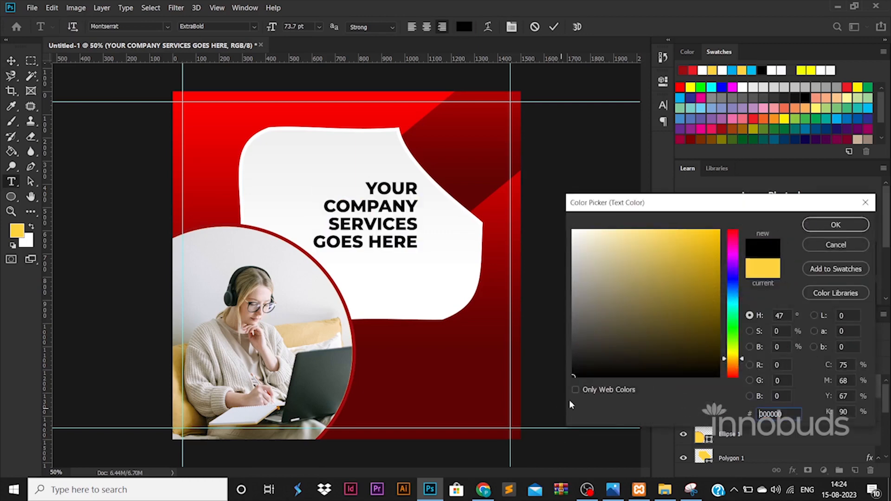
{"action": "left_click", "coordinate": [834, 225]}
Step: Make YOUR COMPANY Regular weight in dark red #970202, then nudge the headline slightly
{"action": "left_click_drag", "start_coordinate": [331, 225], "coordinate": [420, 240]}
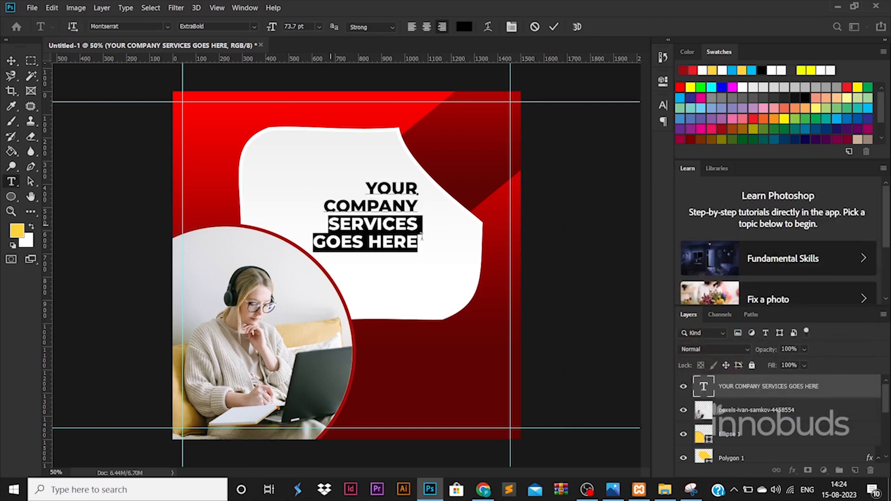
{"action": "left_click_drag", "start_coordinate": [430, 197], "coordinate": [345, 146]}
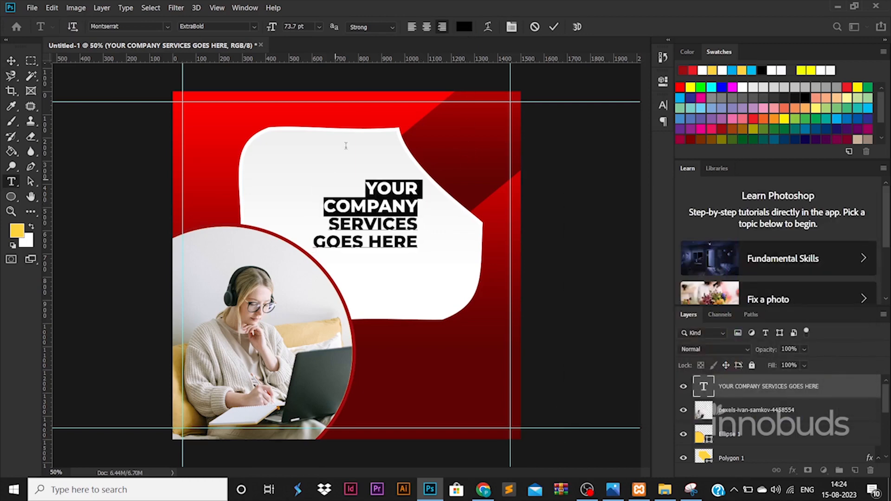
{"action": "left_click", "coordinate": [254, 27]}
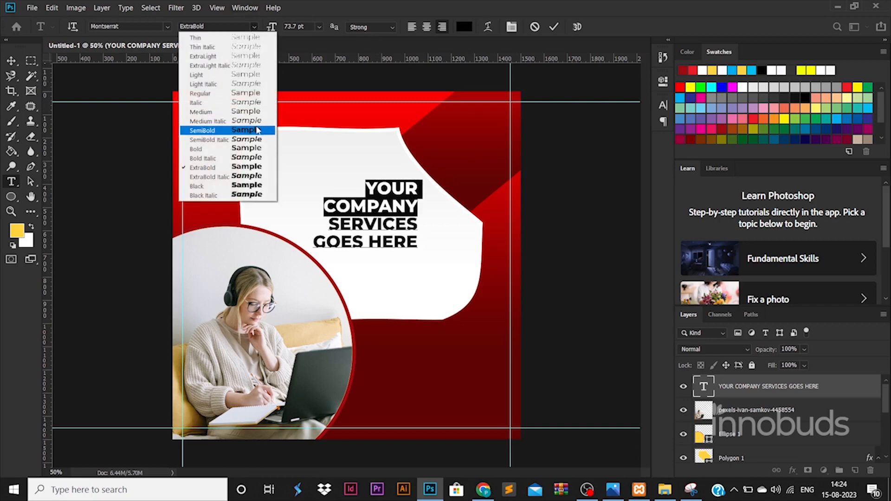
{"action": "left_click", "coordinate": [249, 93]}
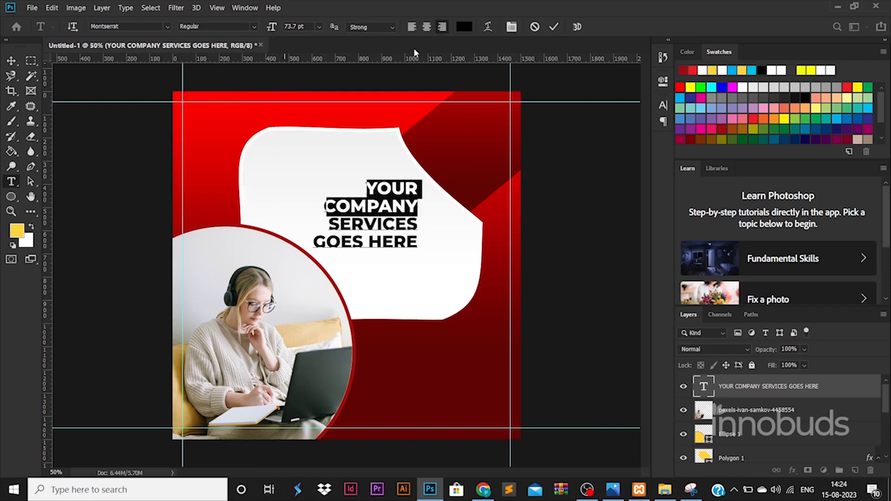
{"action": "left_click", "coordinate": [466, 26]}
{"action": "left_click", "coordinate": [511, 155]}
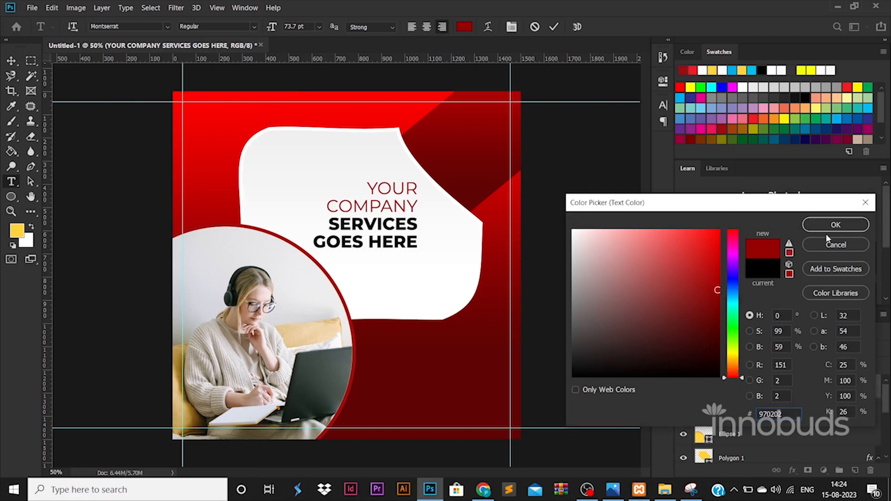
{"action": "left_click", "coordinate": [828, 227]}
{"action": "left_click", "coordinate": [12, 60]}
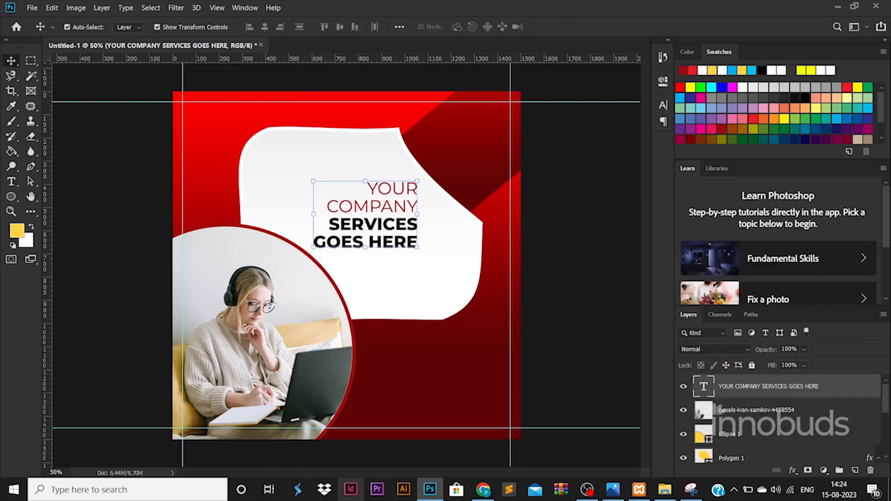
{"action": "left_click_drag", "start_coordinate": [393, 217], "coordinate": [390, 214]}
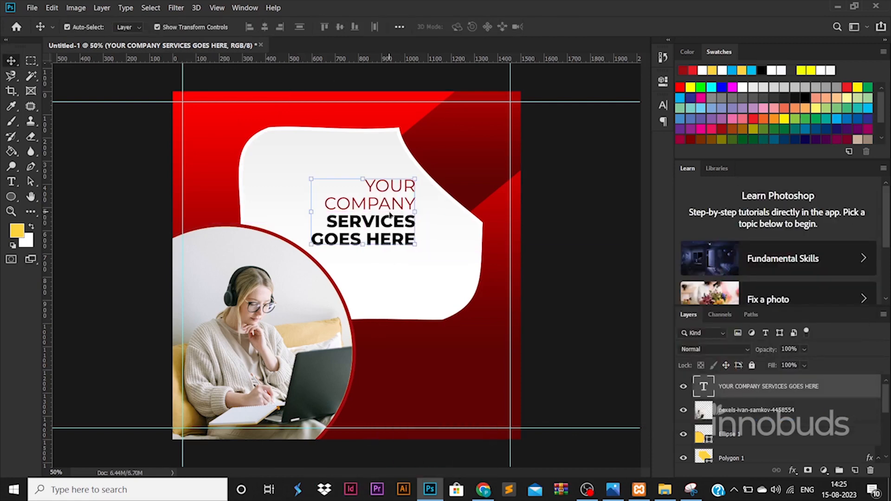
{"action": "left_click", "coordinate": [597, 279]}
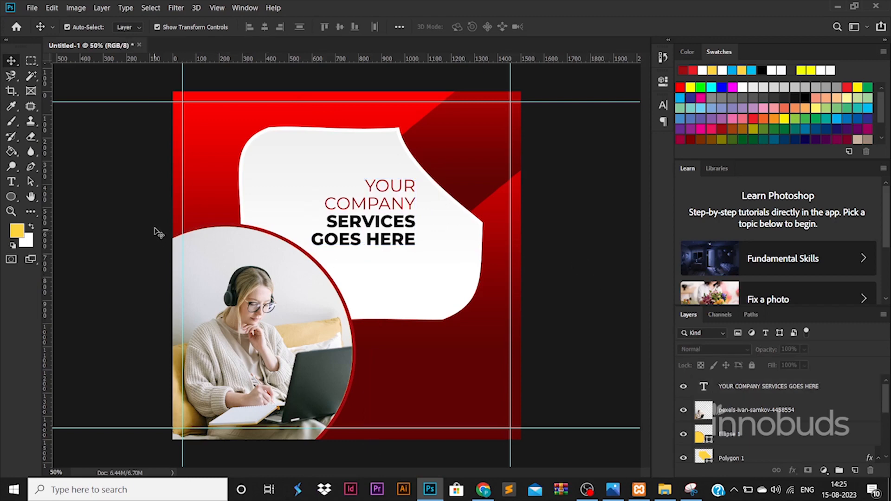
Step: Draw a yellow ellipse dot and duplicate a smaller copy below it
{"action": "left_click", "coordinate": [10, 202]}
{"action": "left_click", "coordinate": [61, 205]}
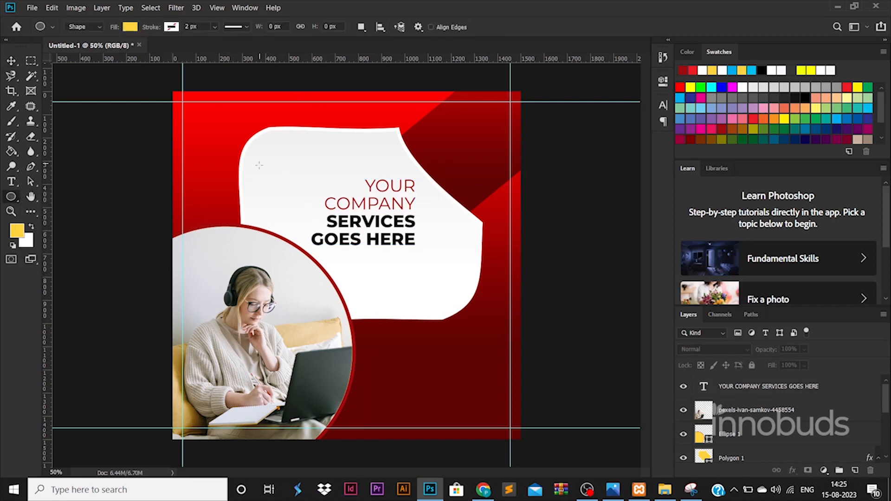
{"action": "left_click_drag", "start_coordinate": [259, 163], "coordinate": [294, 160]}
{"action": "left_click", "coordinate": [14, 64]}
{"action": "left_click", "coordinate": [559, 303]}
{"action": "left_click_drag", "start_coordinate": [294, 159], "coordinate": [294, 198]}
{"action": "key", "text": "Return"}
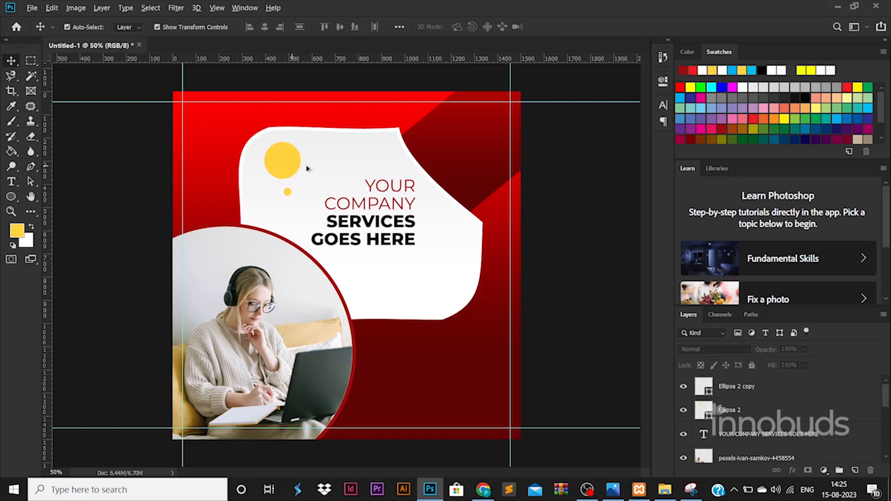
Step: Add a third dot and resize the dots, enlarging one to about 194%
{"action": "left_click_drag", "start_coordinate": [296, 164], "coordinate": [325, 156]}
{"action": "key", "text": "Return"}
{"action": "key", "text": "ctrl+t"}
{"action": "key", "text": "Return"}
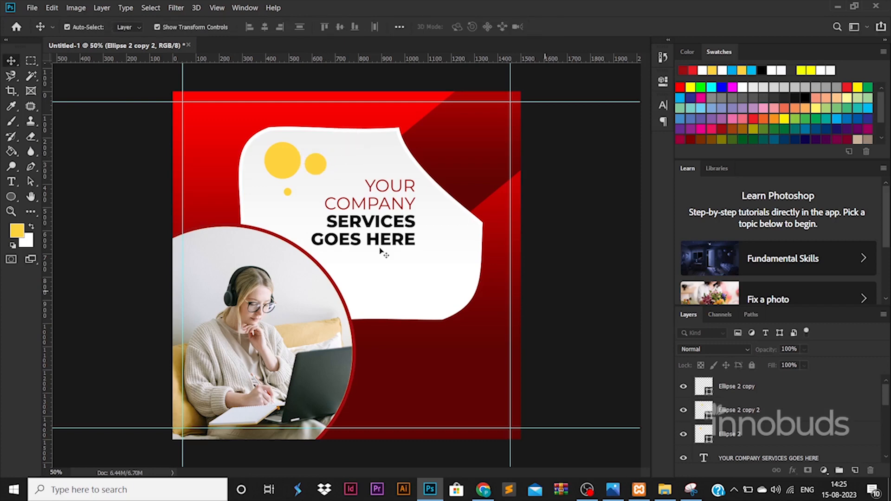
{"action": "left_click", "coordinate": [287, 192]}
{"action": "key", "text": "ctrl+t"}
{"action": "left_click_drag", "start_coordinate": [291, 188], "coordinate": [432, 259]}
{"action": "key", "text": "Return"}
{"action": "left_click", "coordinate": [534, 302]}
Step: Select the three dots and place a shrunken copy of the group below the headline
{"action": "left_click", "coordinate": [317, 169], "text": "shift"}
{"action": "left_click", "coordinate": [286, 194], "text": "shift"}
{"action": "key", "text": "Return"}
{"action": "left_click", "coordinate": [592, 304]}
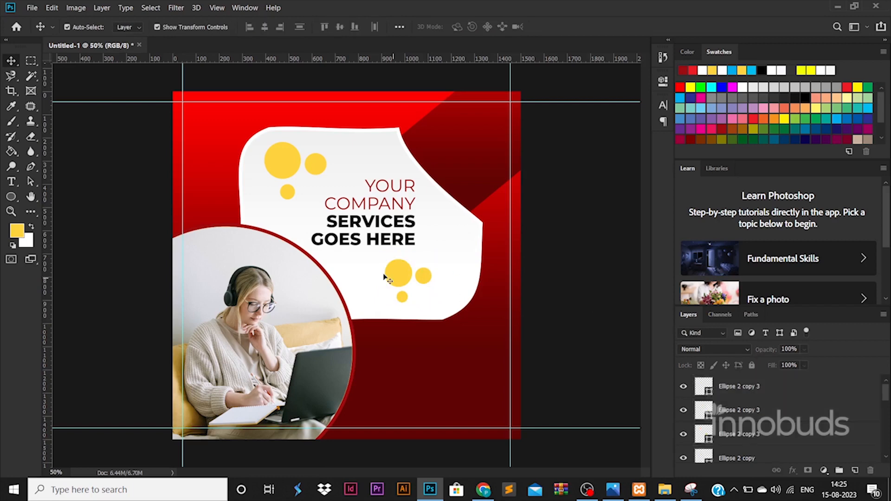
{"action": "double_click", "coordinate": [360, 238]}
Step: Start a new text layer near the top-right corner and enlarge it
{"action": "left_click", "coordinate": [11, 61]}
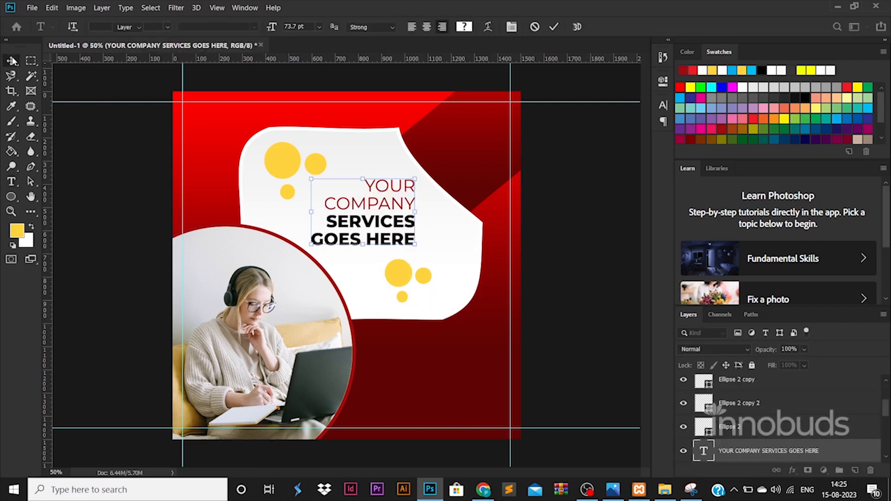
{"action": "left_click", "coordinate": [11, 182]}
{"action": "left_click", "coordinate": [440, 136]}
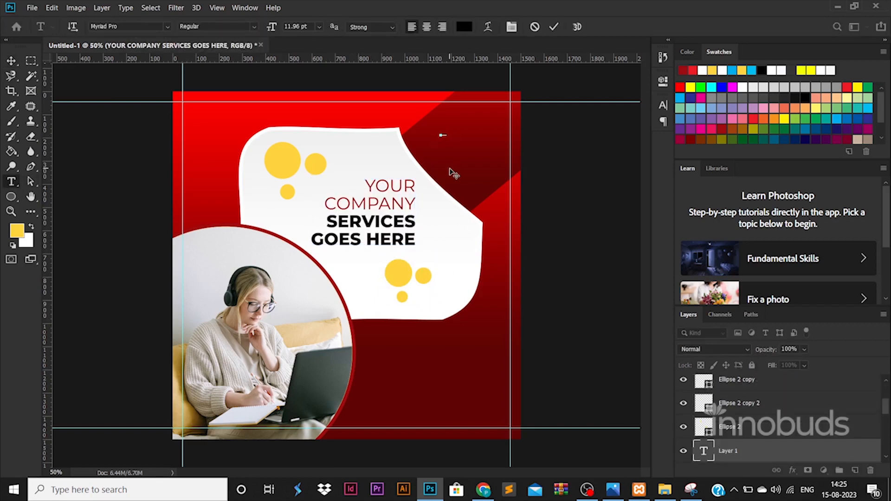
{"action": "left_click", "coordinate": [11, 62]}
{"action": "left_click_drag", "start_coordinate": [447, 131], "coordinate": [480, 136]}
{"action": "key", "text": "Return"}
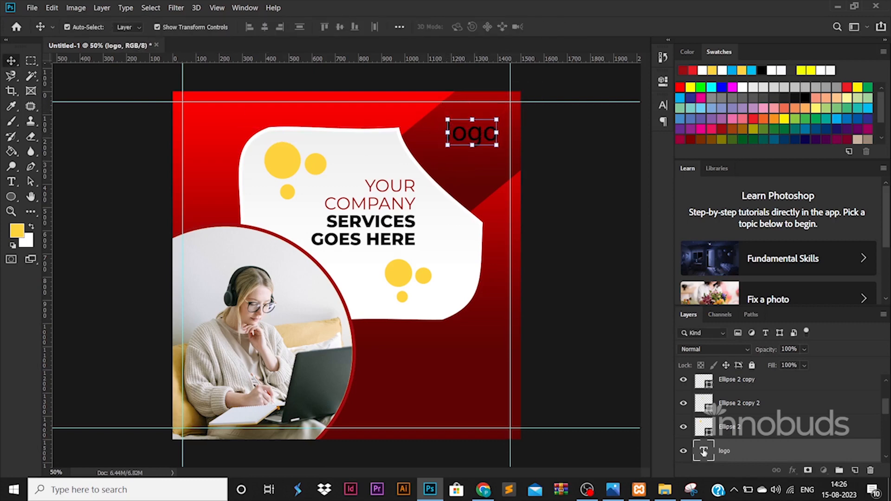
Step: Type 'LOGO', set it in Montserrat, and shrink it
{"action": "double_click", "coordinate": [704, 453]}
{"action": "type", "text": "LOGO"}
{"action": "key", "text": "ctrl+a"}
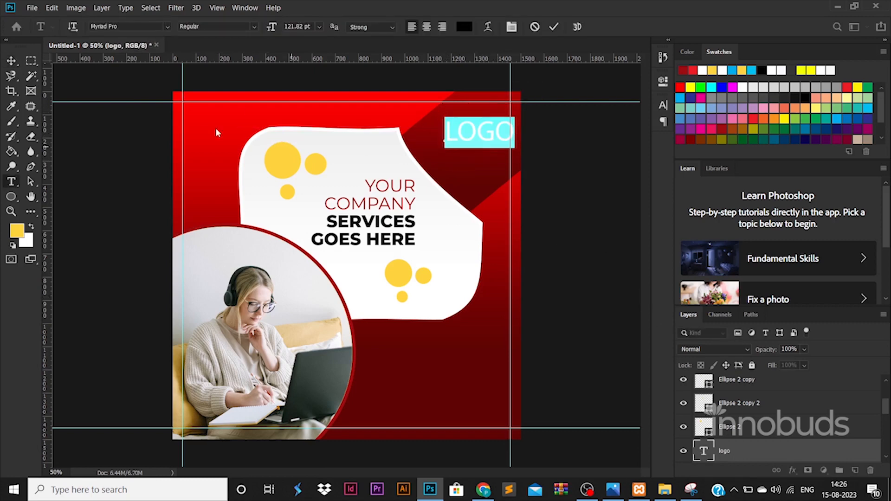
{"action": "type", "text": "MONT"}
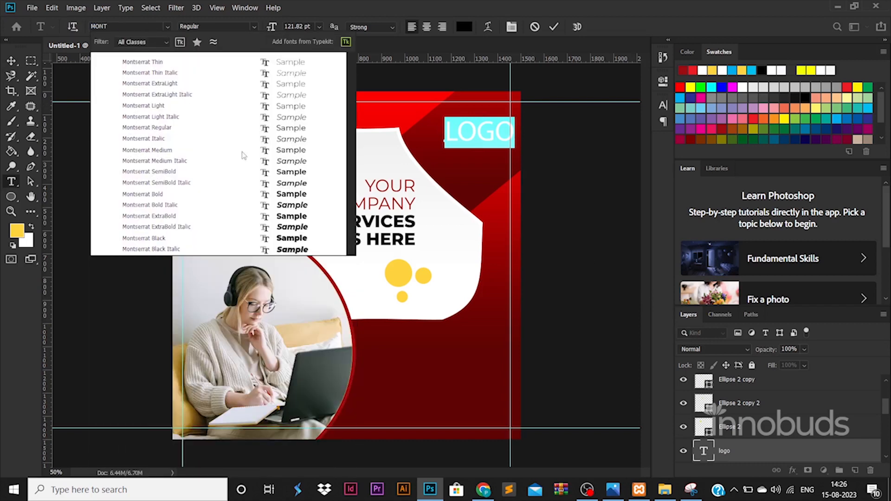
{"action": "left_click", "coordinate": [284, 194]}
{"action": "key", "text": "ctrl+Return"}
{"action": "key", "text": "v"}
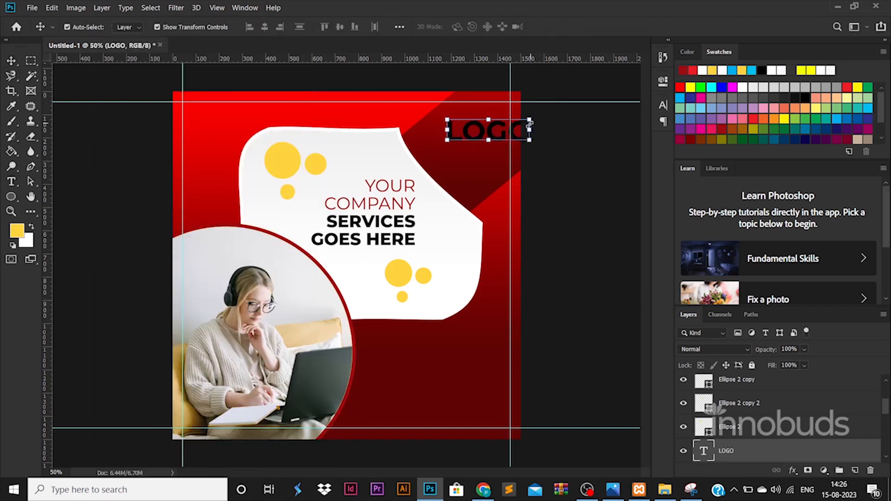
{"action": "key", "text": "ctrl+t"}
{"action": "left_click_drag", "start_coordinate": [535, 121], "coordinate": [513, 129]}
{"action": "key", "text": "Return"}
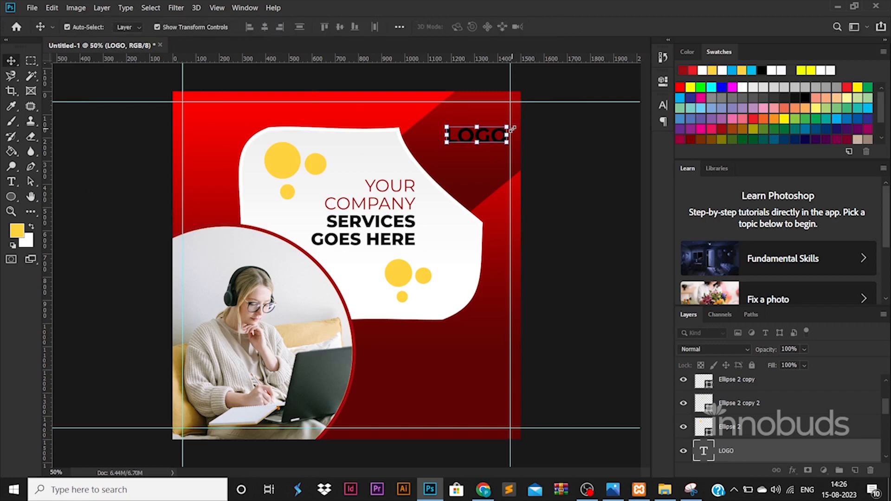
Step: Make LOGO yellow ExtraBold at 100 pt and snap it to the right-hand guide
{"action": "double_click", "coordinate": [504, 132]}
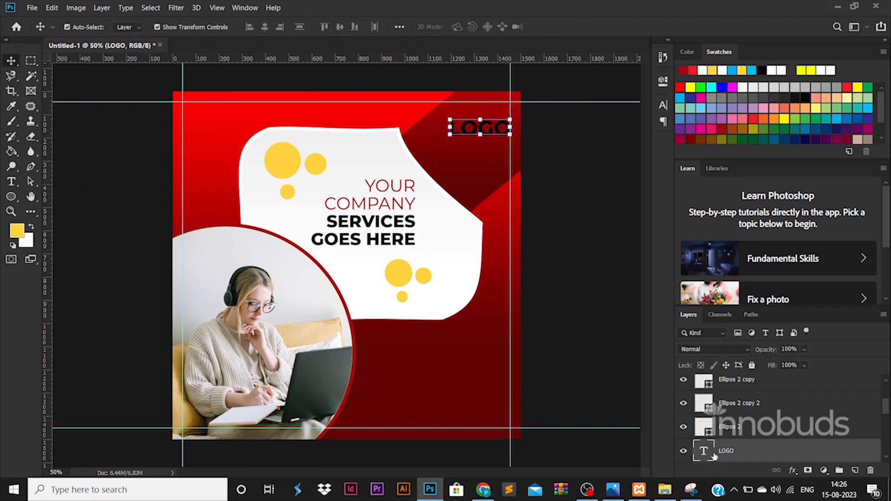
{"action": "left_click", "coordinate": [466, 27]}
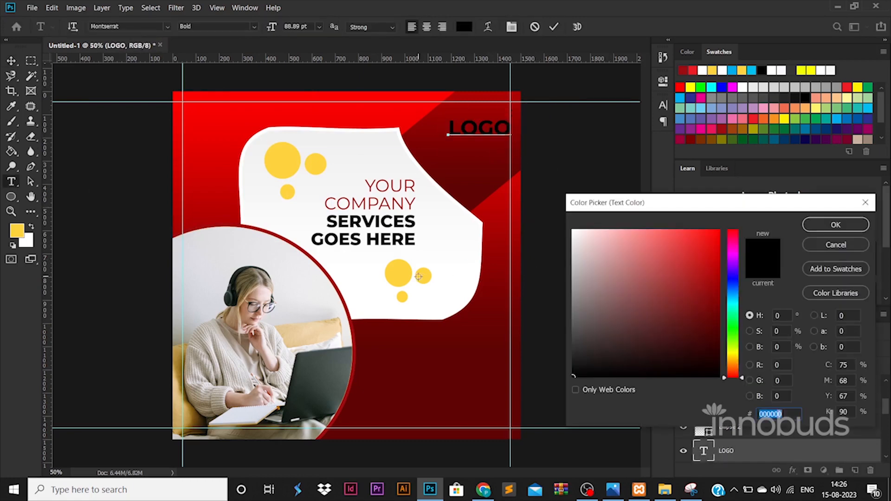
{"action": "left_click", "coordinate": [408, 272]}
{"action": "left_click", "coordinate": [836, 224]}
{"action": "left_click", "coordinate": [254, 26]}
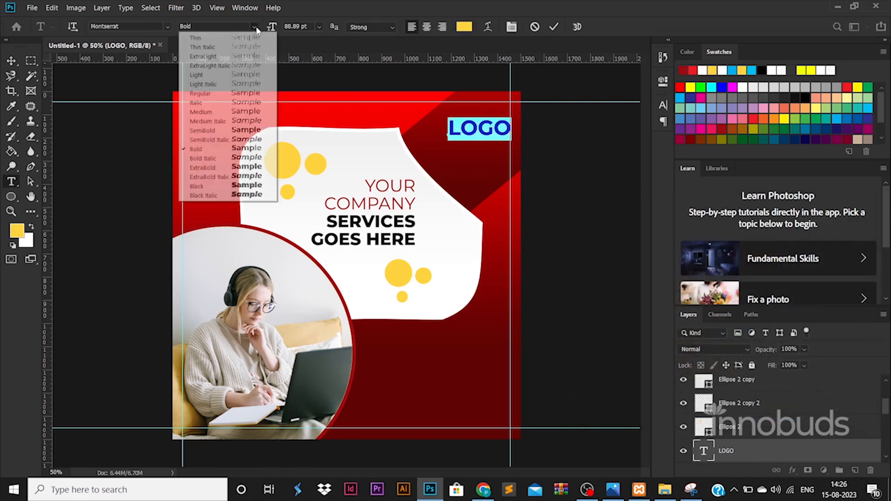
{"action": "left_click", "coordinate": [199, 167]}
{"action": "type", "text": "100"}
{"action": "key", "text": "Return"}
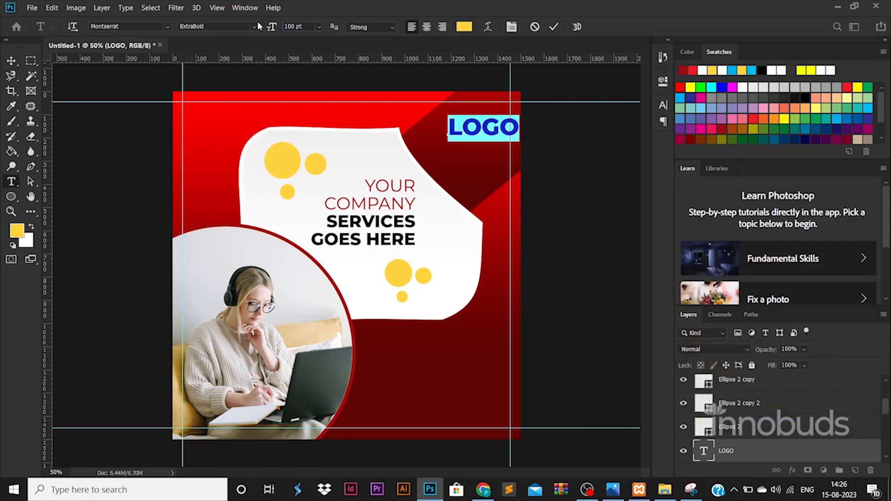
{"action": "left_click", "coordinate": [11, 61]}
{"action": "left_click_drag", "start_coordinate": [483, 127], "coordinate": [496, 145]}
Step: Add the tagline 'Taline goes her' and scale it into place under LOGO
{"action": "left_click", "coordinate": [521, 160]}
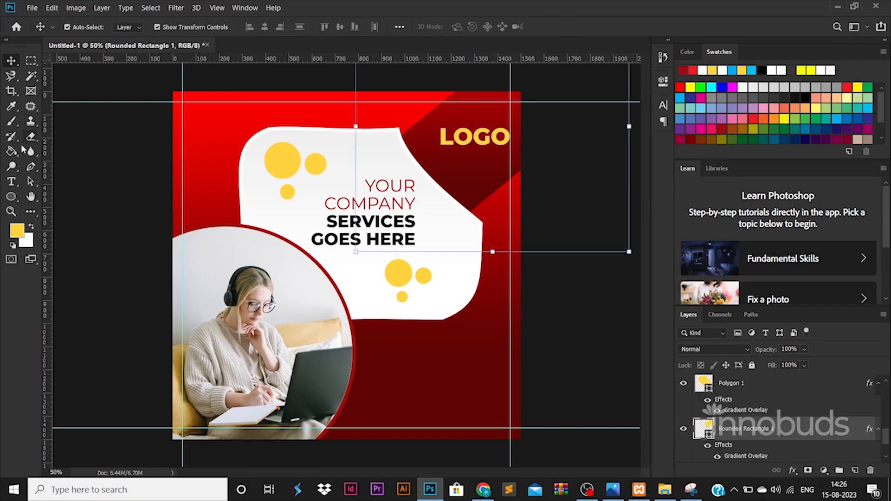
{"action": "left_click", "coordinate": [15, 182]}
{"action": "left_click", "coordinate": [233, 133]}
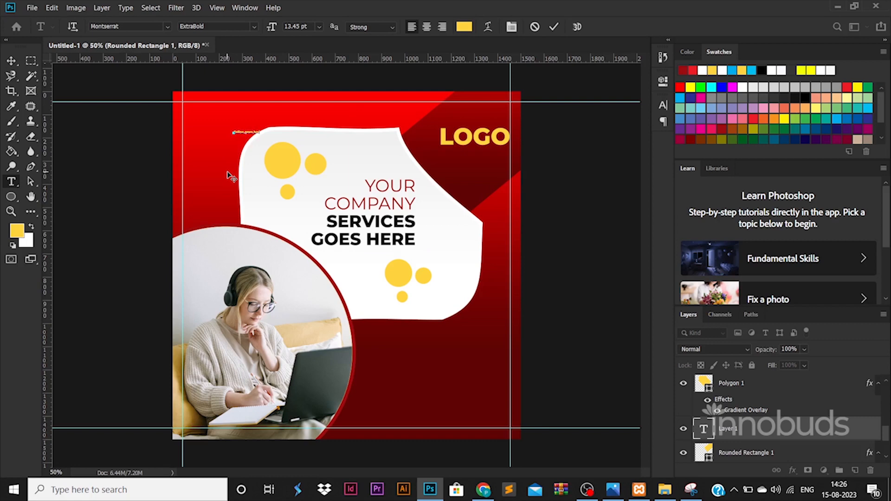
{"action": "left_click", "coordinate": [12, 61]}
{"action": "left_click_drag", "start_coordinate": [259, 130], "coordinate": [510, 159]}
{"action": "key", "text": "Return"}
{"action": "key", "text": "Return"}
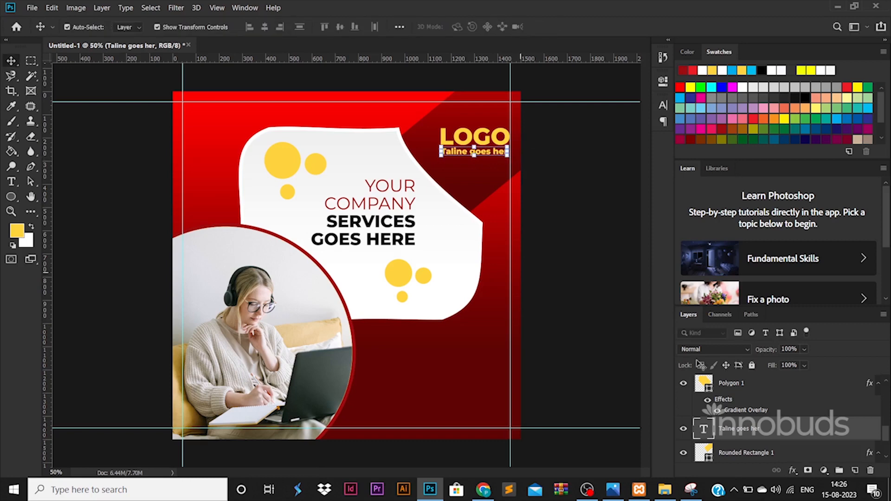
Step: Make the tagline Regular weight white, and duplicate the white blob toward the bottom-right corner
{"action": "double_click", "coordinate": [703, 429]}
{"action": "left_click", "coordinate": [254, 27]}
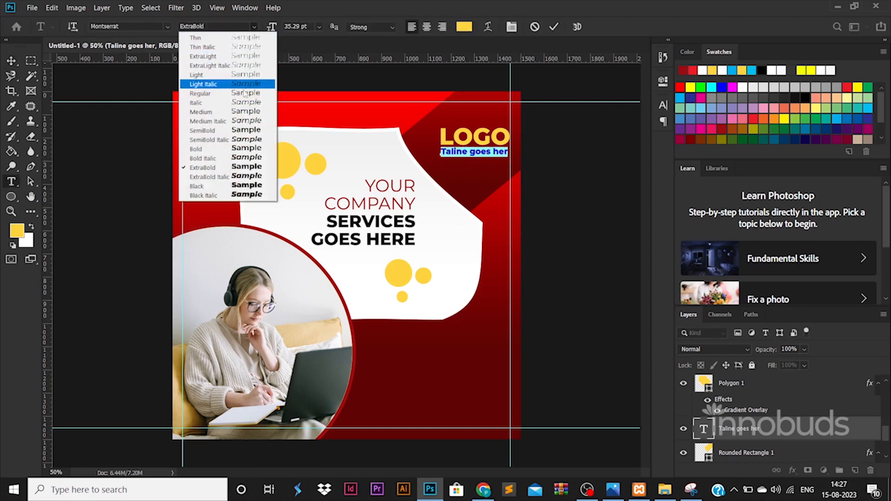
{"action": "left_click", "coordinate": [199, 94]}
{"action": "left_click", "coordinate": [464, 27]}
{"action": "left_click_drag", "start_coordinate": [597, 262], "coordinate": [565, 189]}
{"action": "key", "text": "Return"}
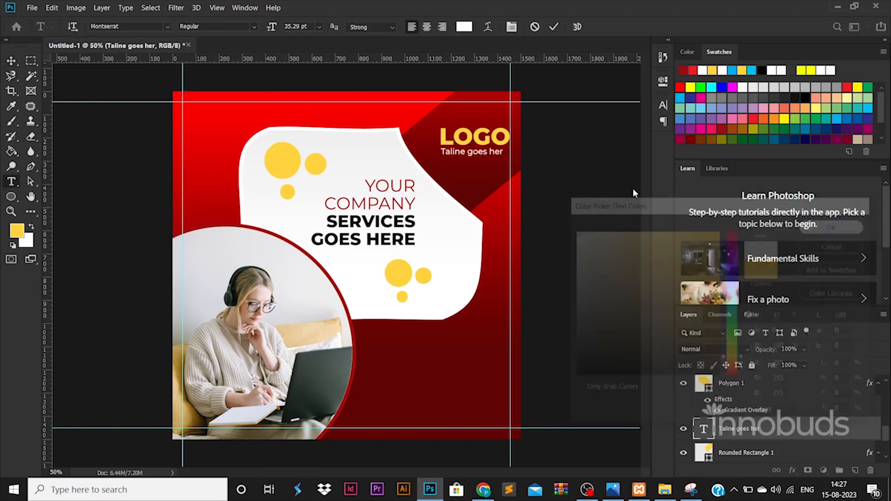
{"action": "left_click", "coordinate": [12, 62]}
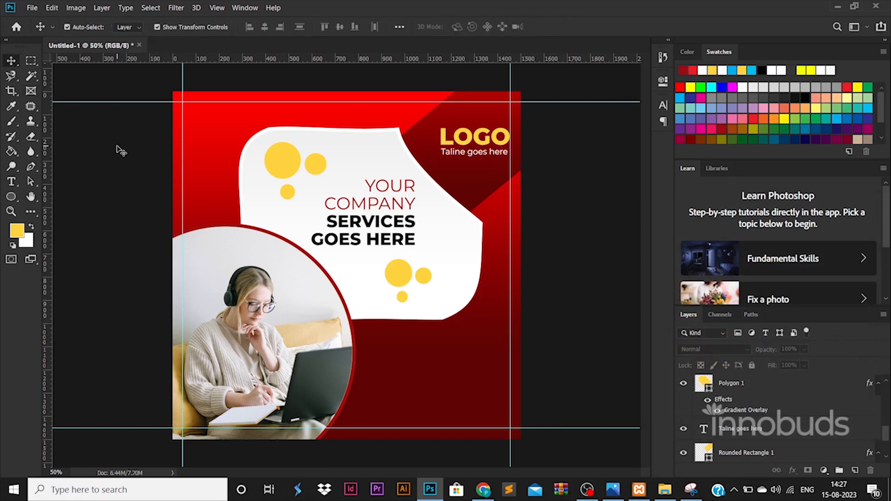
{"action": "left_click_drag", "start_coordinate": [468, 232], "coordinate": [593, 451]}
Step: Move the bottom-right blob copy lower into the corner
{"action": "left_click", "coordinate": [405, 280]}
{"action": "left_click", "coordinate": [567, 305]}
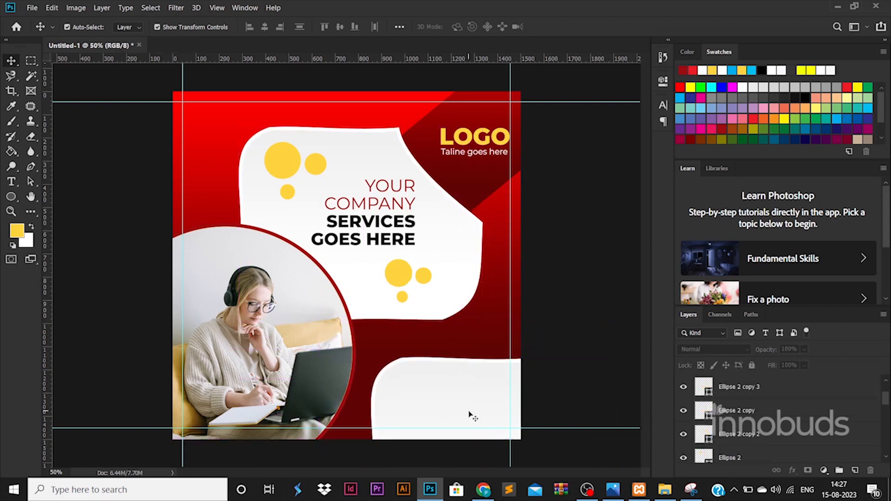
{"action": "left_click_drag", "start_coordinate": [470, 414], "coordinate": [458, 456]}
{"action": "left_click", "coordinate": [550, 355]}
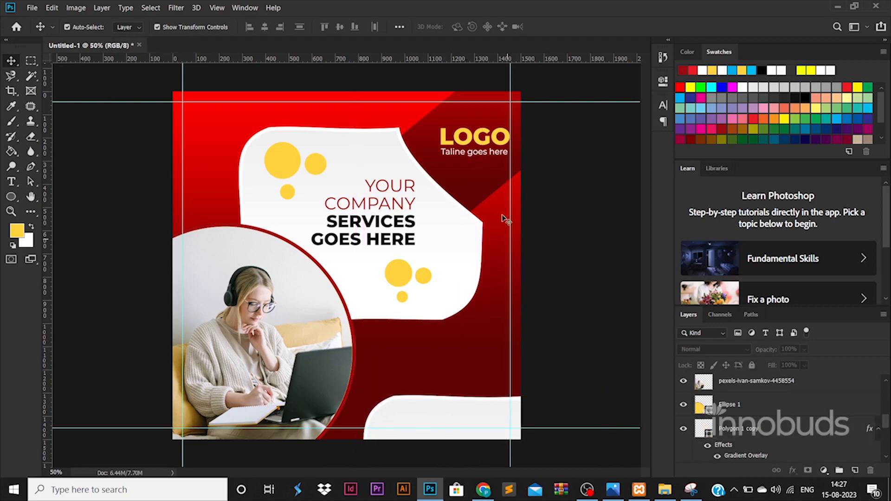
Step: Copy Rounded Rectangle 1's red gradient style and paste it onto the bottom blob copy
{"action": "left_click", "coordinate": [736, 418]}
{"action": "right_click", "coordinate": [736, 418]}
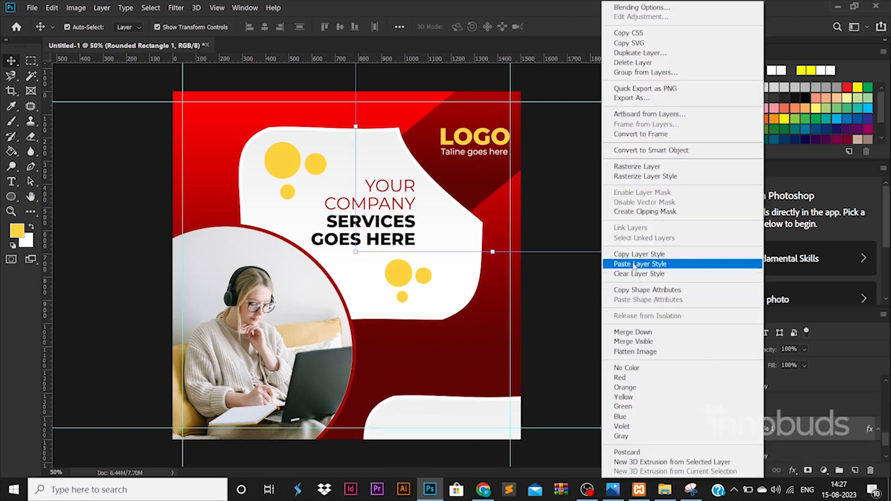
{"action": "left_click", "coordinate": [640, 254]}
{"action": "left_click", "coordinate": [742, 386]}
{"action": "right_click", "coordinate": [743, 387]}
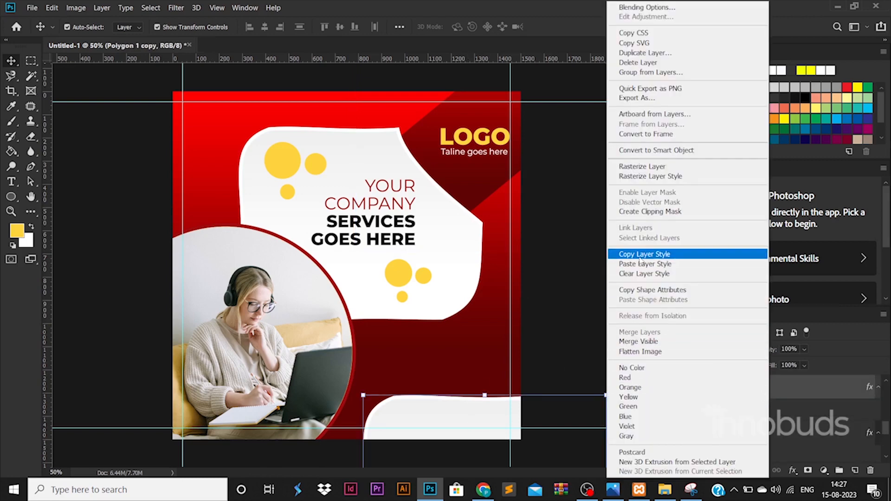
{"action": "left_click", "coordinate": [640, 263]}
{"action": "left_click", "coordinate": [557, 355]}
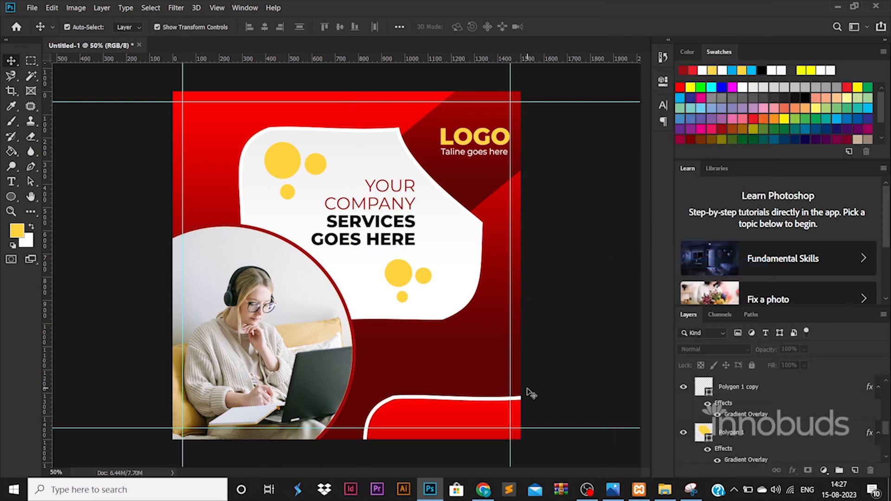
Step: Reverse the bottom blob's gradient overlay so it runs to dark red
{"action": "left_click", "coordinate": [748, 453]}
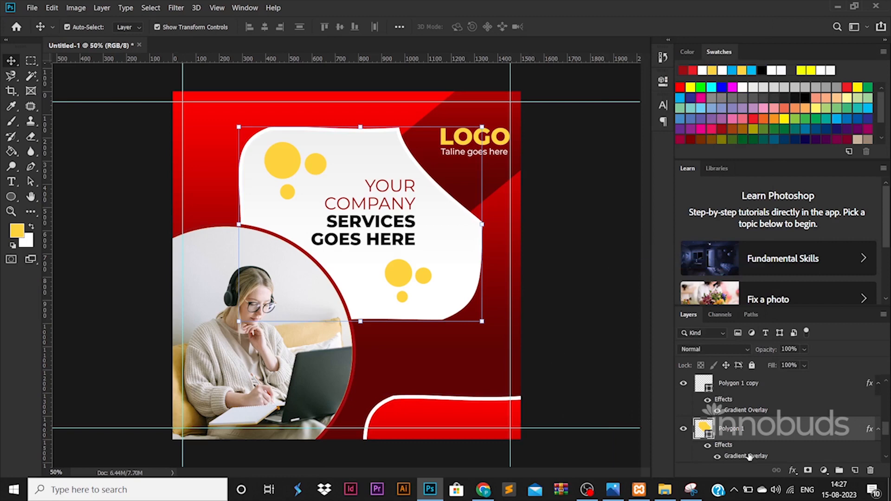
{"action": "double_click", "coordinate": [749, 456]}
{"action": "left_click", "coordinate": [821, 221]}
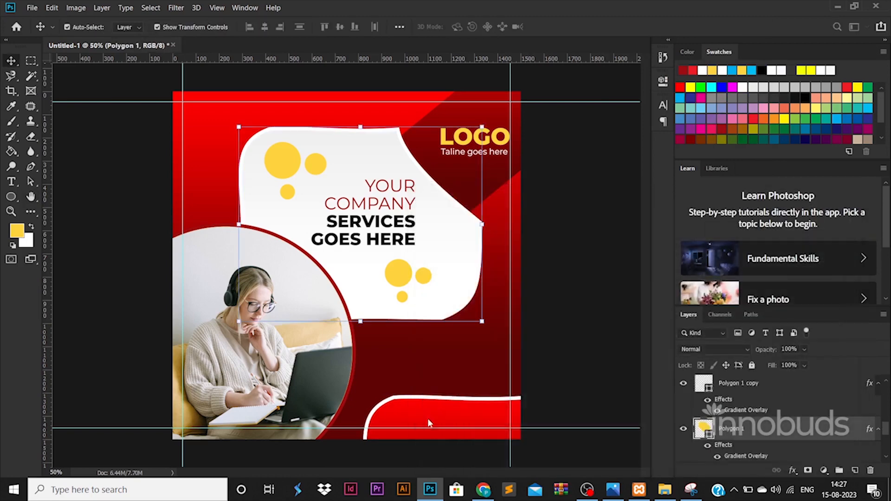
{"action": "left_click", "coordinate": [432, 420]}
{"action": "double_click", "coordinate": [730, 418]}
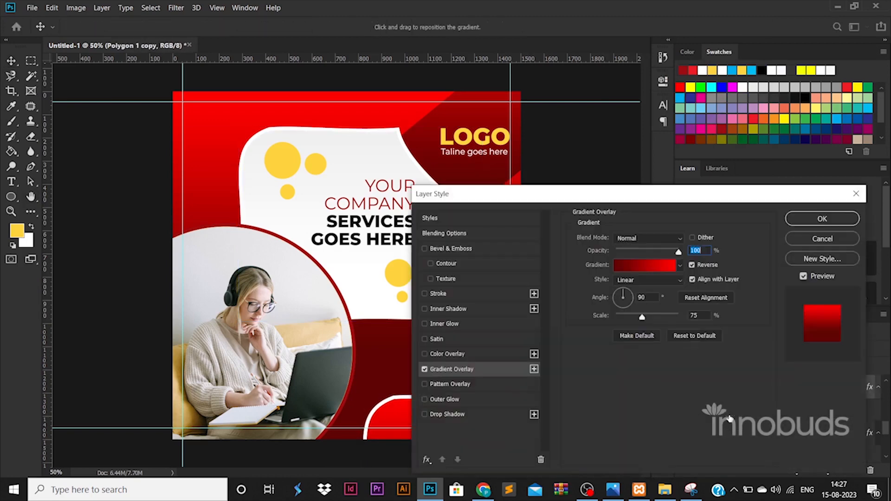
{"action": "left_click", "coordinate": [692, 265]}
{"action": "left_click", "coordinate": [822, 219]}
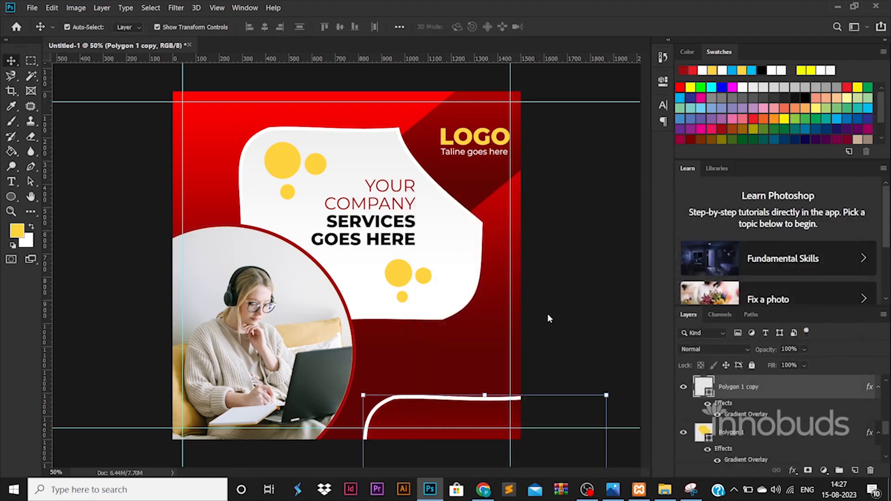
Step: Place the email, globe and phone PNGs from the ICONS folder into the post
{"action": "left_click", "coordinate": [667, 493]}
{"action": "left_click", "coordinate": [326, 39]}
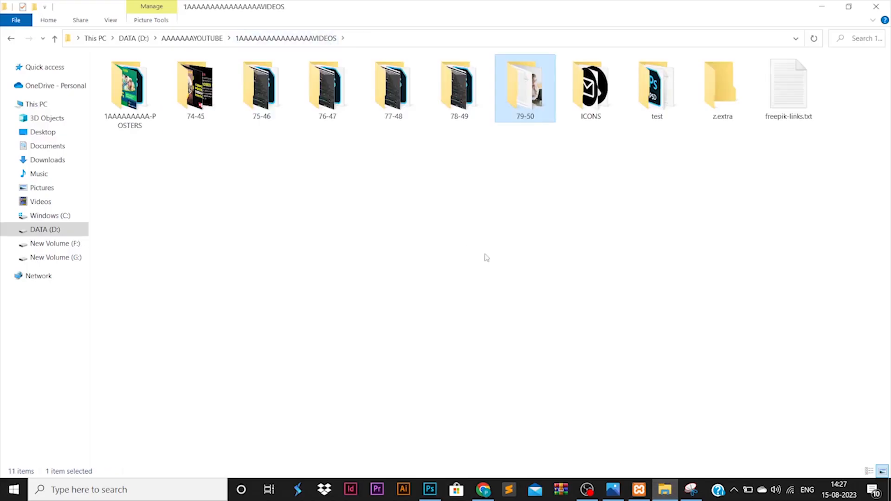
{"action": "double_click", "coordinate": [601, 101]}
{"action": "left_click", "coordinate": [320, 114]}
{"action": "left_click", "coordinate": [307, 76], "text": "ctrl"}
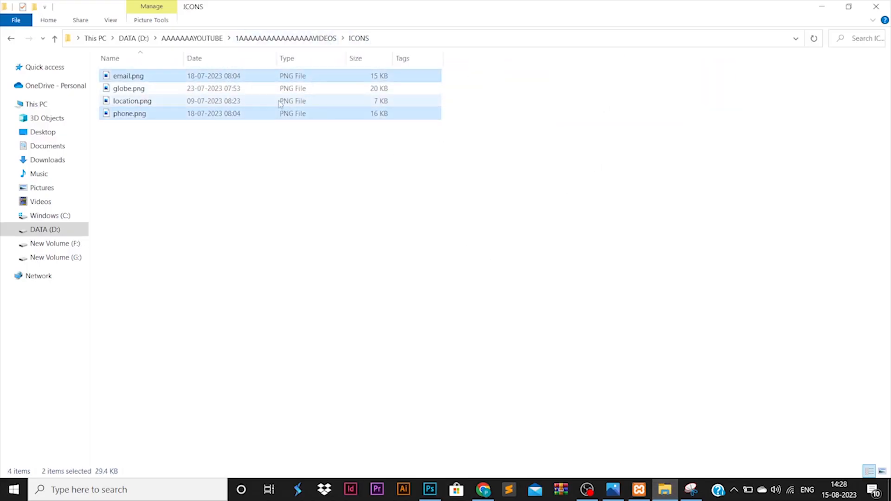
{"action": "left_click", "coordinate": [234, 91], "text": "ctrl"}
{"action": "left_click_drag", "start_coordinate": [235, 91], "coordinate": [448, 371]}
{"action": "key", "text": "Return"}
{"action": "key", "text": "Return"}
{"action": "key", "text": "Return"}
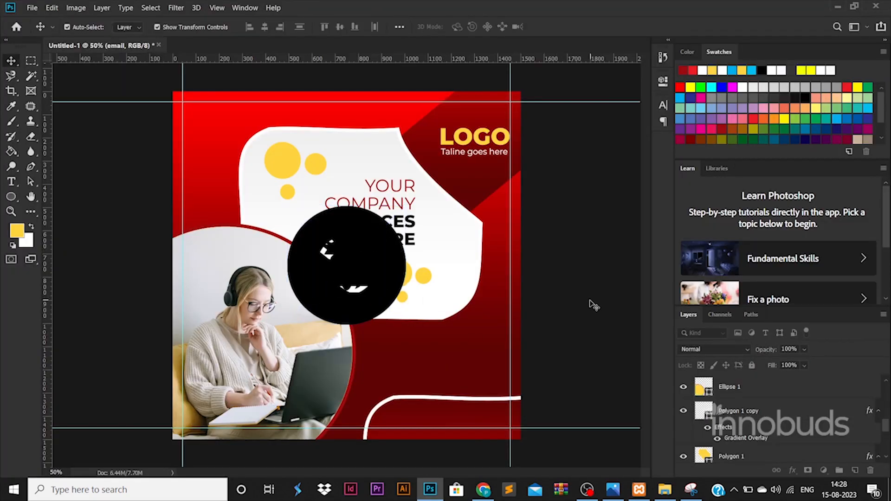
Step: Scale the globe, phone and email icons down together
{"action": "left_click_drag", "start_coordinate": [384, 279], "coordinate": [449, 402]}
{"action": "key", "text": "ctrl+z"}
{"action": "key", "text": "ctrl+z"}
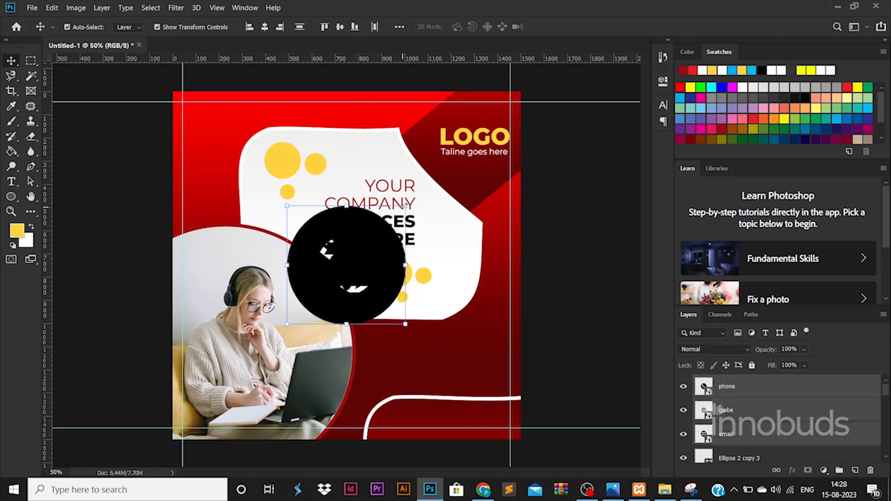
{"action": "left_click_drag", "start_coordinate": [405, 207], "coordinate": [394, 424]}
{"action": "key", "text": "Return"}
{"action": "left_click", "coordinate": [393, 374]}
Step: Move the globe icon up so it sits above the phone icon
{"action": "left_click_drag", "start_coordinate": [399, 374], "coordinate": [394, 384]}
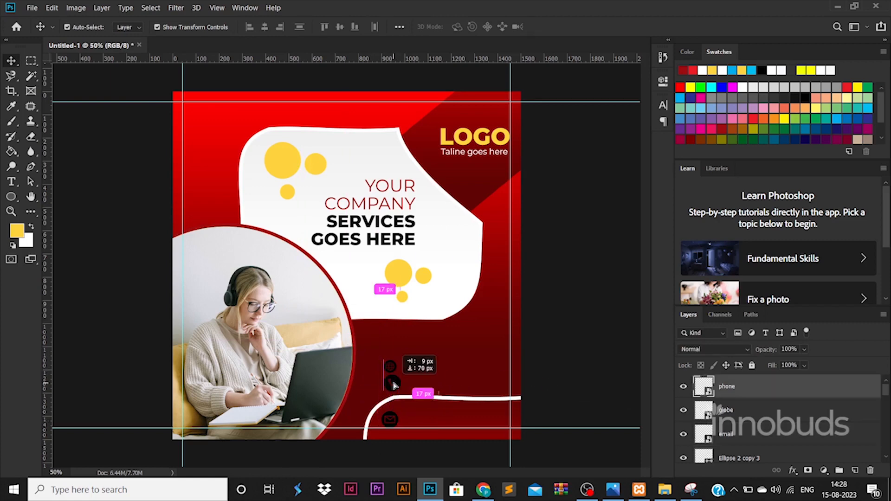
{"action": "key", "text": "ctrl+z"}
{"action": "left_click", "coordinate": [639, 390]}
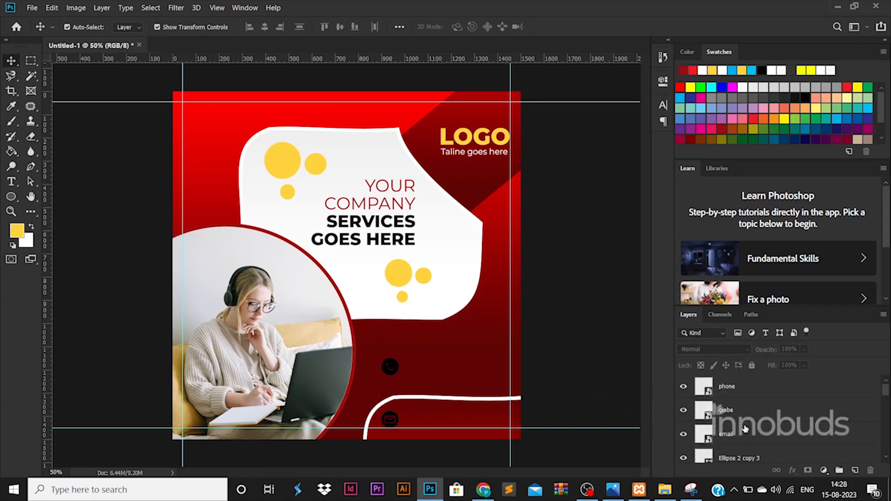
{"action": "left_click", "coordinate": [745, 415]}
{"action": "scroll", "coordinate": [392, 367], "scroll_direction": "up", "scroll_amount": 1}
{"action": "left_click_drag", "start_coordinate": [409, 362], "coordinate": [414, 336]}
{"action": "key", "text": "ctrl+z"}
{"action": "left_click_drag", "start_coordinate": [407, 371], "coordinate": [406, 344]}
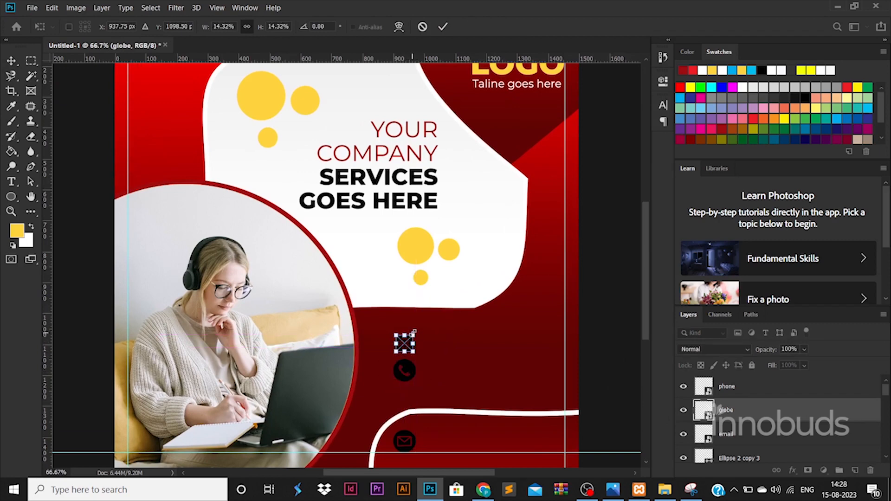
Step: Enlarge the globe icon evenly and line it up above the phone
{"action": "scroll", "coordinate": [406, 349], "scroll_direction": "up", "scroll_amount": 2}
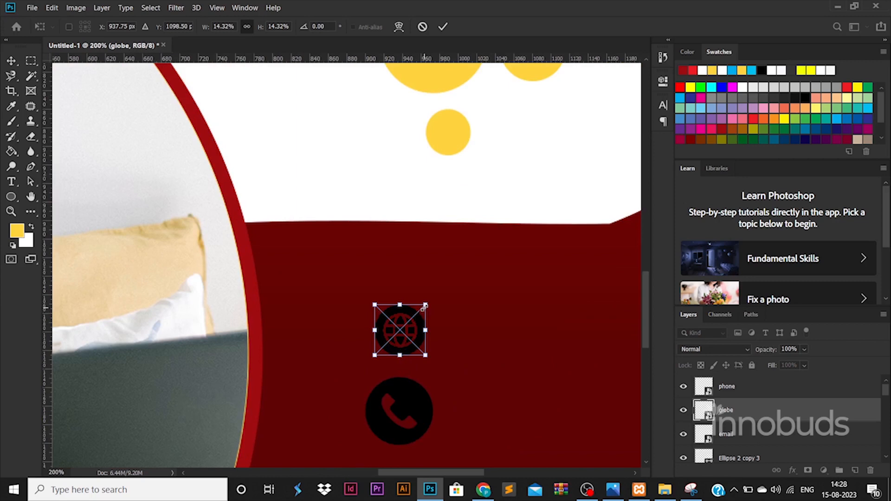
{"action": "left_click_drag", "start_coordinate": [426, 305], "coordinate": [443, 287]}
{"action": "key", "text": "ctrl+z"}
{"action": "left_click_drag", "start_coordinate": [423, 319], "coordinate": [415, 319]}
{"action": "key", "text": "Return"}
{"action": "key", "text": "ctrl+0"}
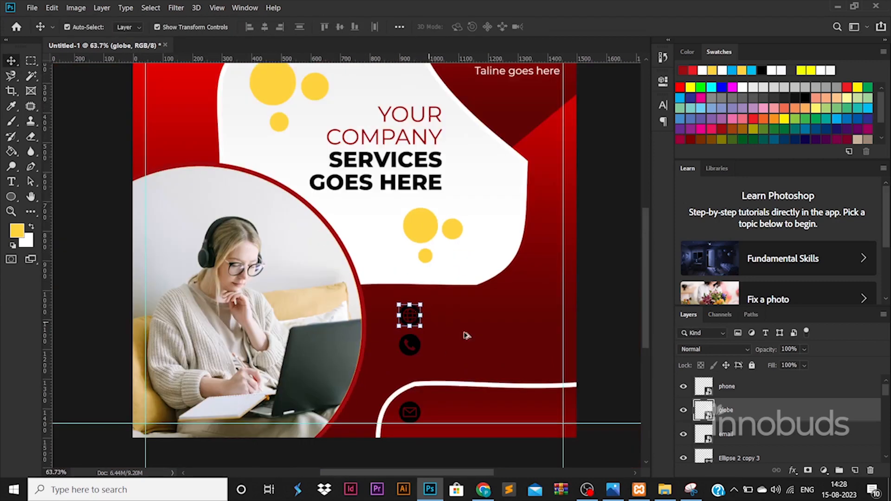
Step: Shift the globe and phone icons down slightly together in the column
{"action": "left_click", "coordinate": [739, 396], "text": "shift"}
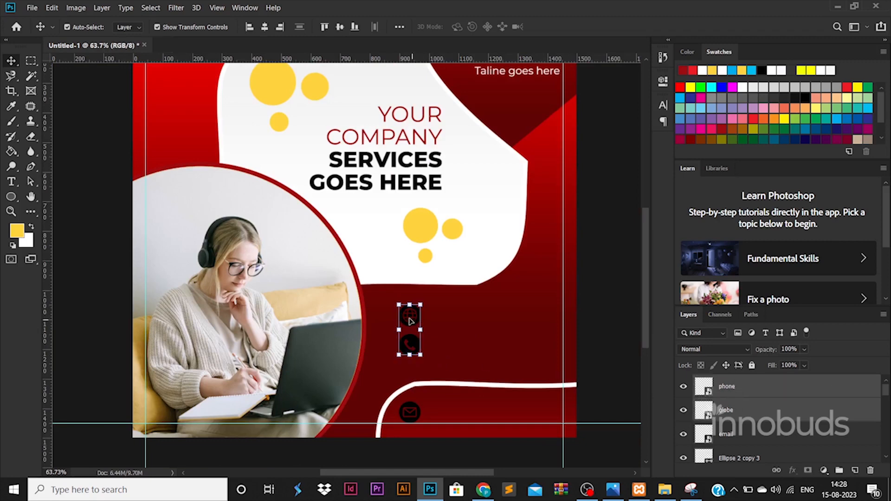
{"action": "left_click_drag", "start_coordinate": [410, 320], "coordinate": [411, 333]}
{"action": "key", "text": "ctrl+z"}
{"action": "scroll", "coordinate": [746, 426], "scroll_direction": "up", "scroll_amount": 3}
{"action": "scroll", "coordinate": [747, 425], "scroll_direction": "down", "scroll_amount": 3}
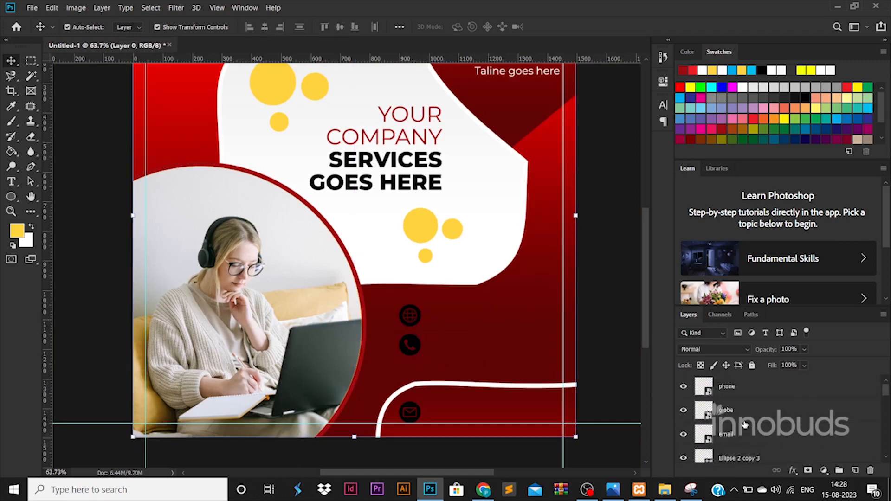
{"action": "left_click", "coordinate": [743, 410]}
{"action": "left_click", "coordinate": [738, 387], "text": "shift"}
{"action": "left_click_drag", "start_coordinate": [411, 319], "coordinate": [411, 336]}
{"action": "left_click", "coordinate": [601, 379]}
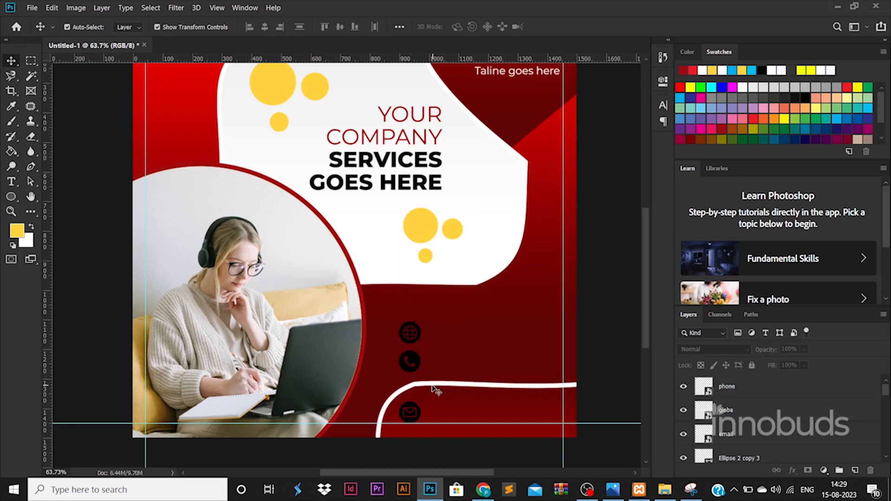
{"action": "left_click", "coordinate": [831, 392]}
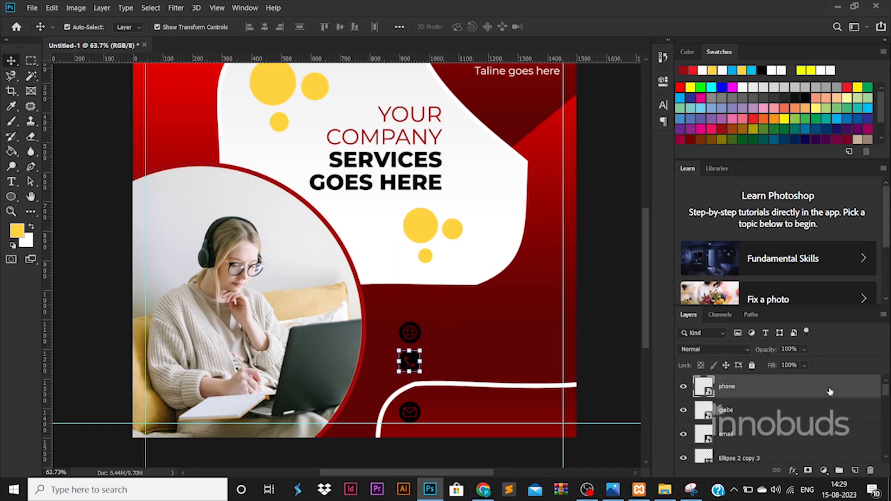
{"action": "double_click", "coordinate": [823, 391]}
Step: Give the phone icon a Color Overlay using yellow sampled from the circles
{"action": "left_click", "coordinate": [447, 353]}
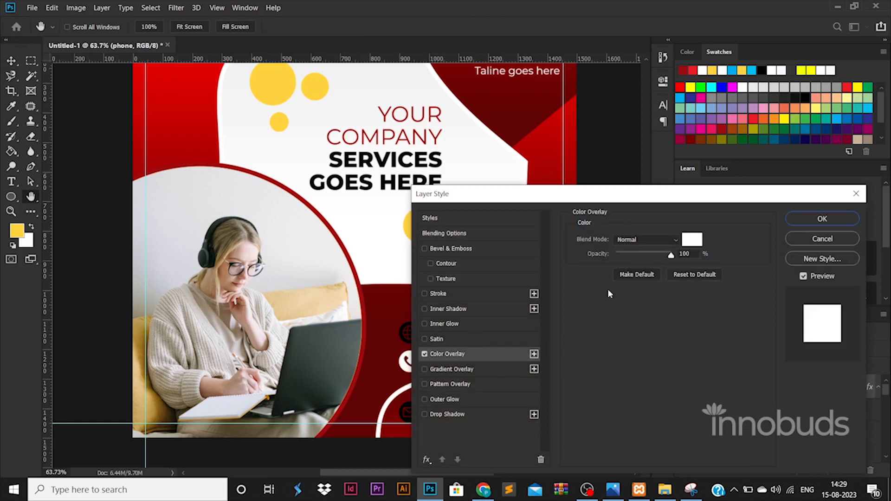
{"action": "left_click", "coordinate": [687, 239]}
{"action": "left_click", "coordinate": [282, 83]}
{"action": "left_click", "coordinate": [836, 225]}
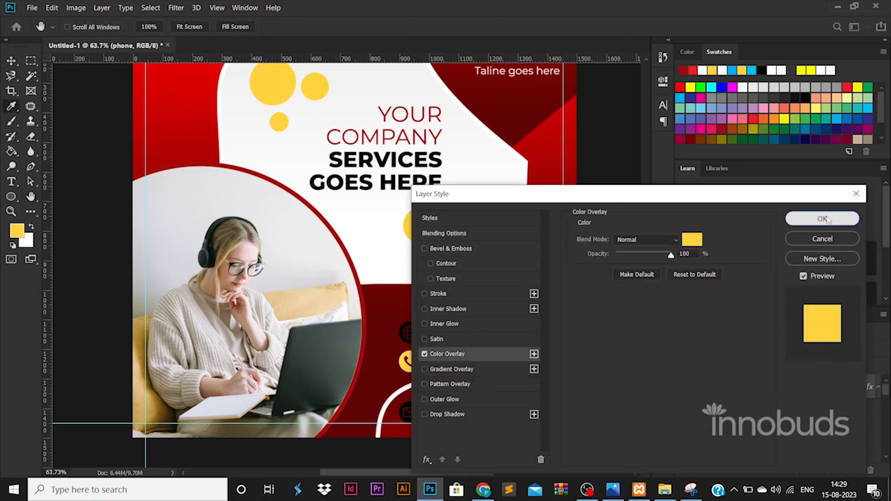
{"action": "left_click", "coordinate": [796, 216]}
Step: Copy the phone icon's yellow layer style and paste it onto the globe and email icons
{"action": "right_click", "coordinate": [770, 386]}
{"action": "left_click", "coordinate": [724, 286]}
{"action": "left_click", "coordinate": [746, 436]}
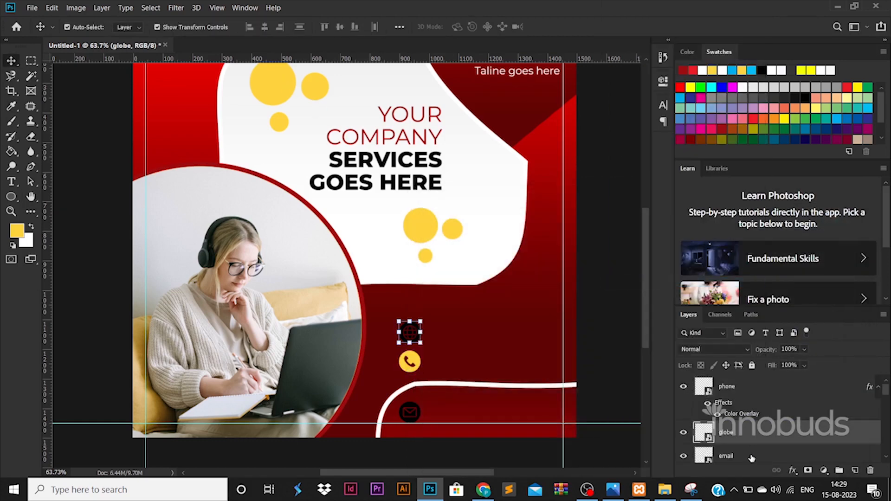
{"action": "left_click", "coordinate": [757, 456], "text": "shift"}
{"action": "right_click", "coordinate": [765, 456]}
{"action": "left_click", "coordinate": [645, 292]}
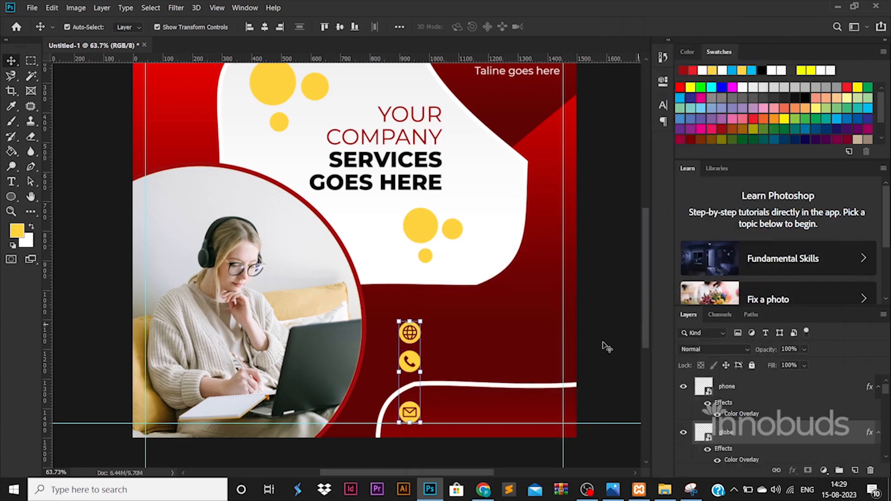
{"action": "left_click", "coordinate": [13, 181]}
{"action": "left_click", "coordinate": [432, 331]}
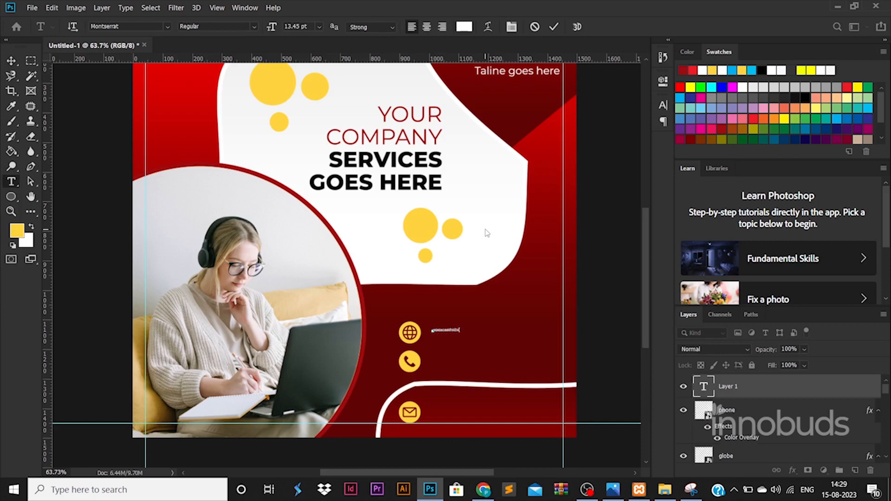
{"action": "left_click", "coordinate": [12, 61]}
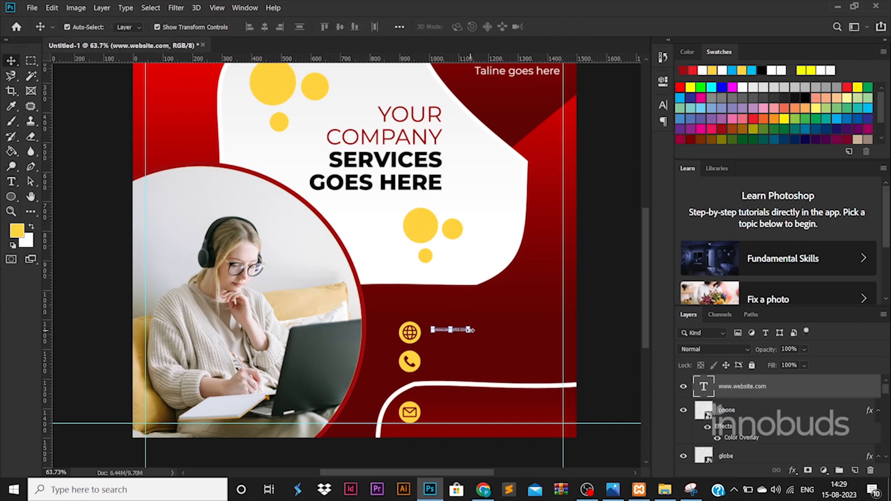
{"action": "left_click_drag", "start_coordinate": [470, 330], "coordinate": [509, 359]}
{"action": "key", "text": "Return"}
Step: Turn the text copy beside the phone icon into a phone number in Black weight, larger size
{"action": "double_click", "coordinate": [509, 359]}
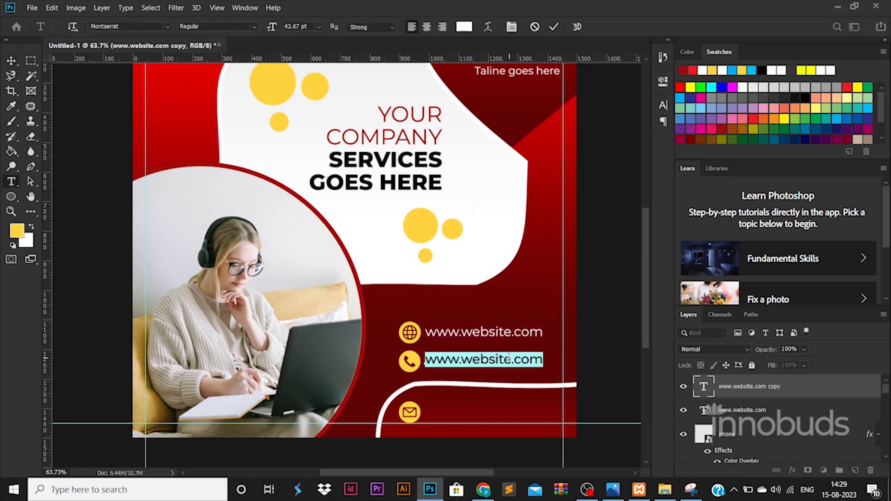
{"action": "type", "text": "+91 88888 88888"}
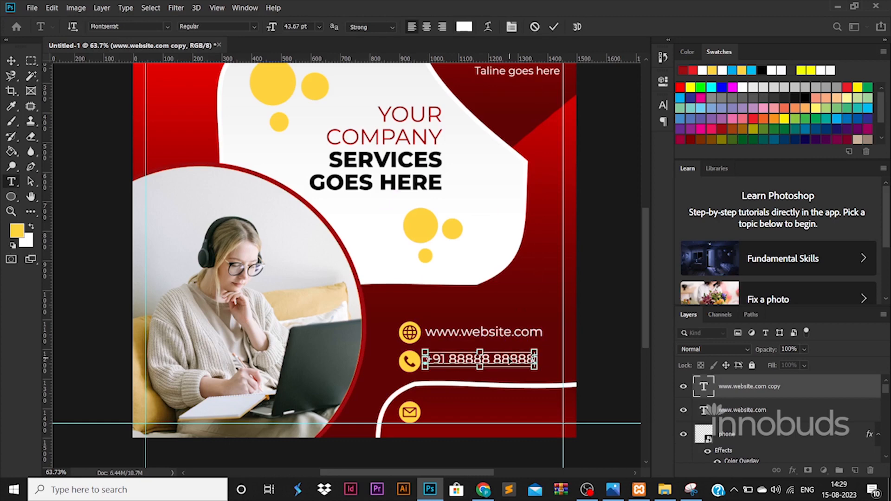
{"action": "key", "text": "ctrl+a"}
{"action": "left_click", "coordinate": [254, 26]}
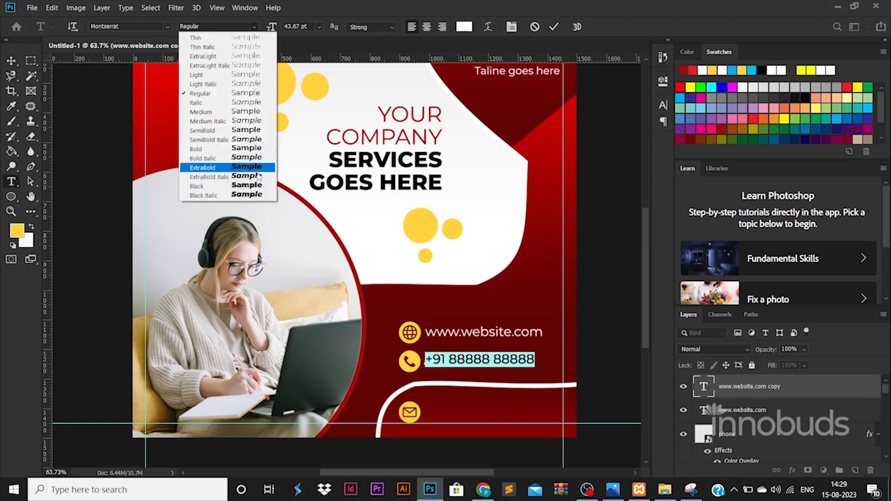
{"action": "left_click", "coordinate": [209, 187]}
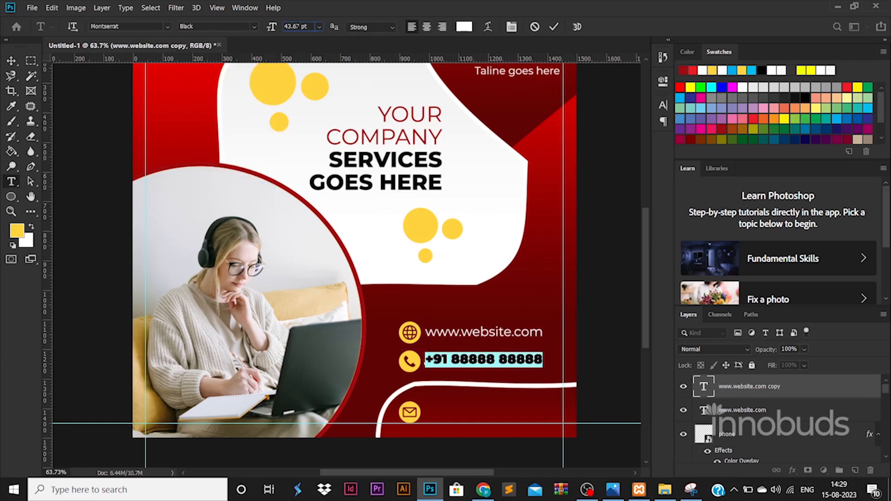
{"action": "key", "text": "Up"}
{"action": "key", "text": "Up"}
{"action": "key", "text": "Up"}
{"action": "key", "text": "Up"}
{"action": "key", "text": "Up"}
{"action": "key", "text": "Up"}
{"action": "key", "text": "Up"}
{"action": "key", "text": "Up"}
{"action": "left_click", "coordinate": [6, 58]}
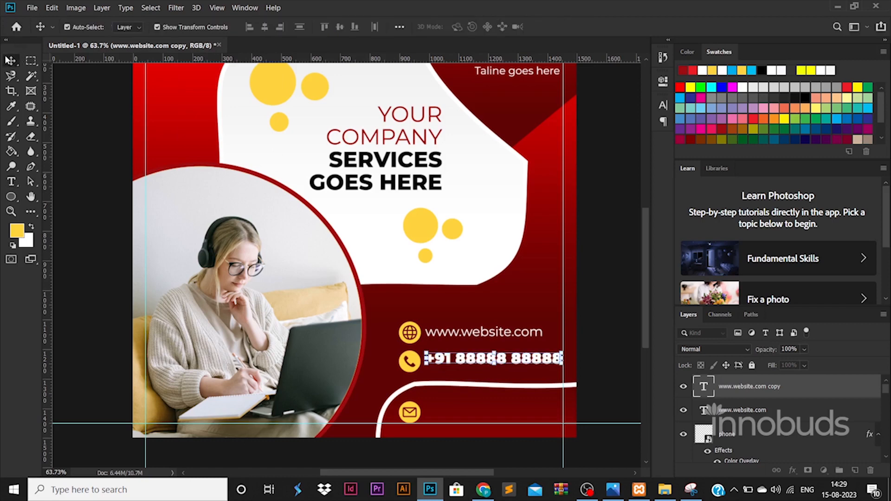
{"action": "key", "text": "Down"}
{"action": "key", "text": "Down"}
{"action": "key", "text": "Down"}
{"action": "key", "text": "Down"}
{"action": "key", "text": "Down"}
{"action": "key", "text": "Down"}
{"action": "left_click", "coordinate": [580, 342]}
Step: Duplicate the text beside the mail icon and replace it with a sample e-mail address
{"action": "left_click_drag", "start_coordinate": [509, 334], "coordinate": [512, 416]}
{"action": "double_click", "coordinate": [513, 413]}
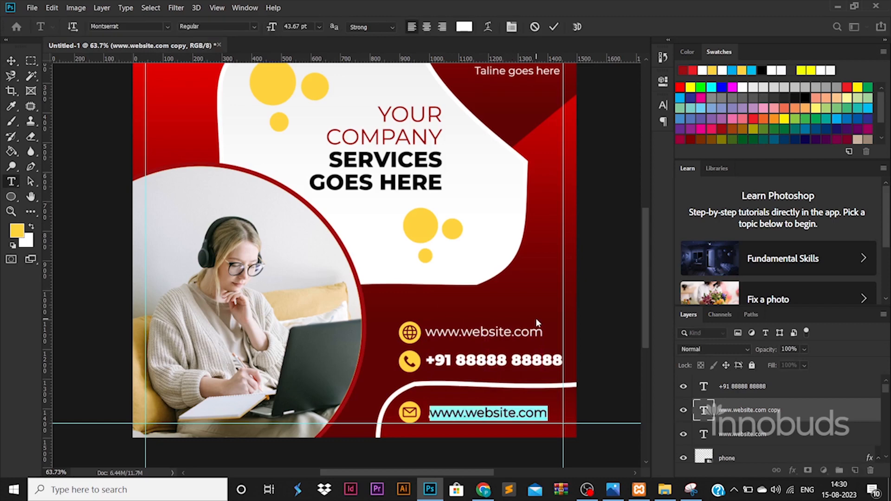
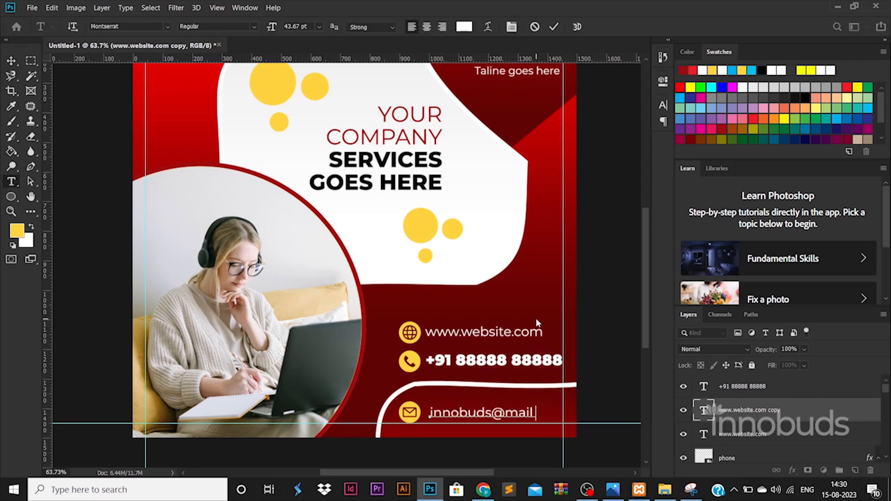
{"action": "left_click", "coordinate": [11, 62]}
{"action": "key", "text": "Left"}
{"action": "key", "text": "Left"}
{"action": "key", "text": "Left"}
{"action": "key", "text": "Left"}
{"action": "key", "text": "Left"}
{"action": "key", "text": "Left"}
{"action": "key", "text": "Left"}
{"action": "key", "text": "Left"}
{"action": "key", "text": "Left"}
{"action": "key", "text": "Left"}
{"action": "key", "text": "Left"}
{"action": "key", "text": "Left"}
{"action": "key", "text": "Left"}
{"action": "key", "text": "Left"}
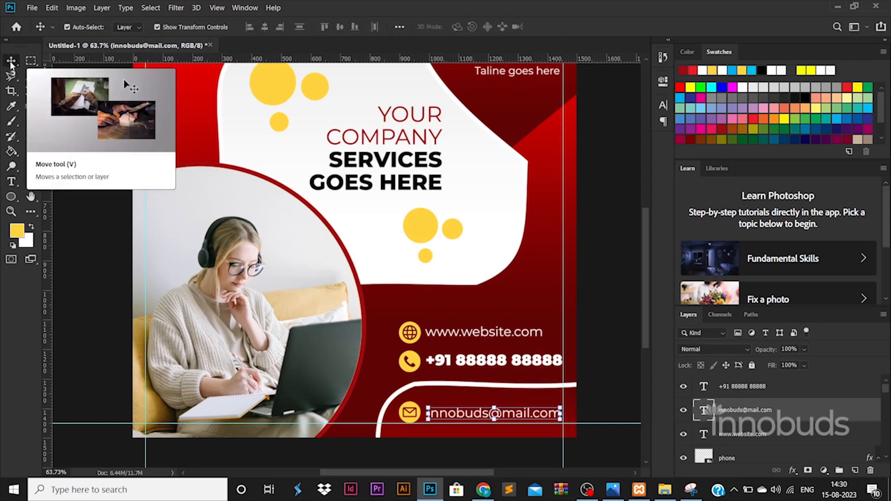
{"action": "key", "text": "Up"}
{"action": "key", "text": "Up"}
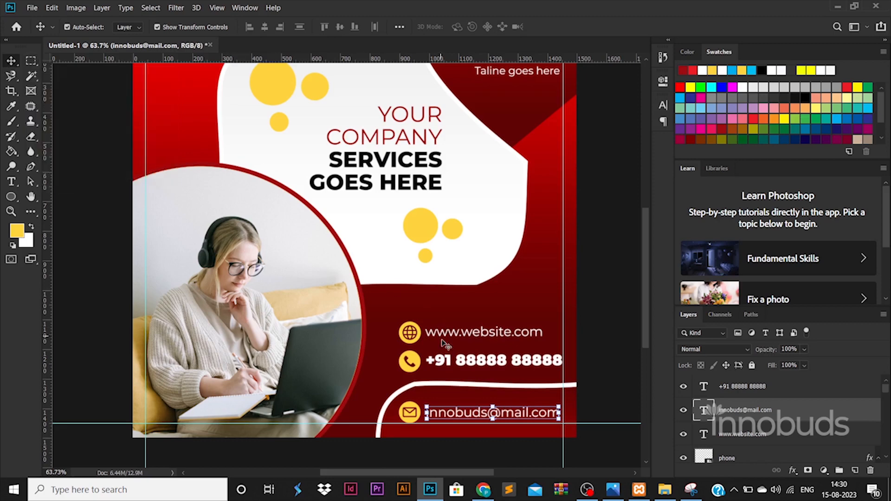
{"action": "left_click", "coordinate": [452, 365]}
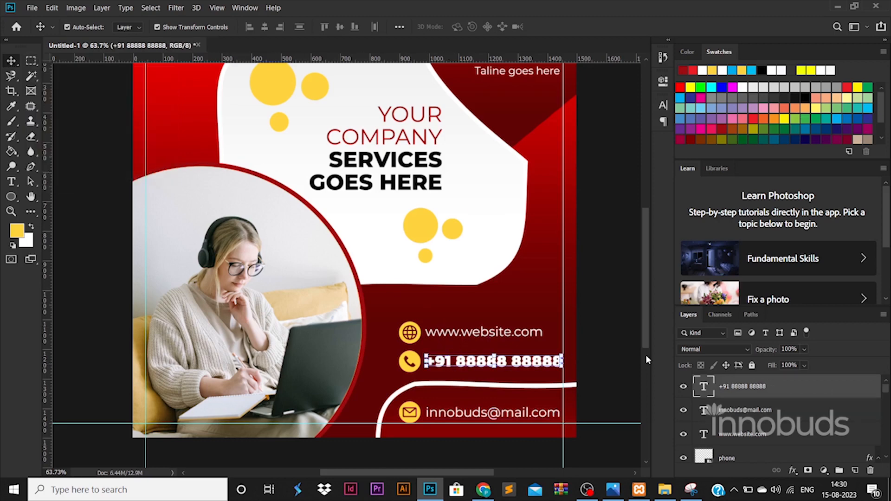
{"action": "left_click", "coordinate": [626, 359]}
{"action": "scroll", "coordinate": [471, 301], "scroll_direction": "down", "scroll_amount": 2}
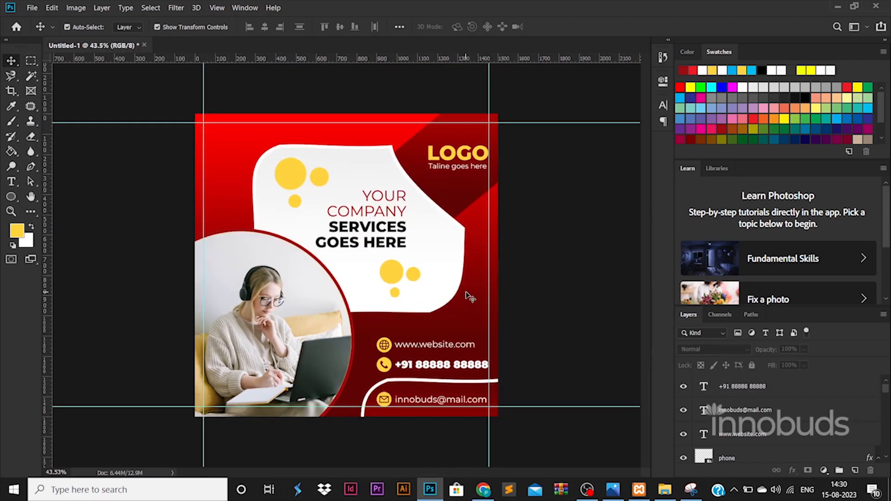
Step: Copy the three yellow circles to the top-left corner
{"action": "left_click", "coordinate": [396, 271]}
{"action": "left_click", "coordinate": [745, 409], "text": "shift"}
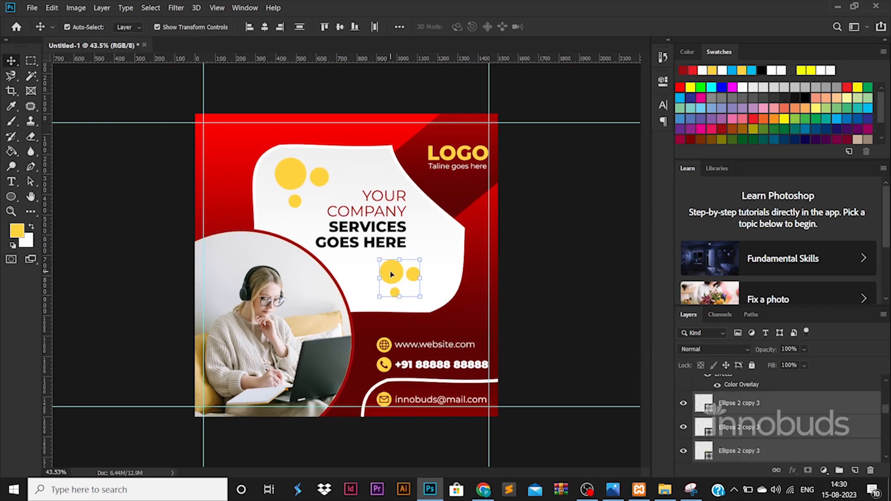
{"action": "left_click_drag", "start_coordinate": [391, 274], "coordinate": [220, 137], "text": "alt"}
Step: Paste Rounded Rectangle 1's dark red gradient style onto the three top-left circles
{"action": "left_click", "coordinate": [463, 143]}
{"action": "right_click", "coordinate": [774, 428]}
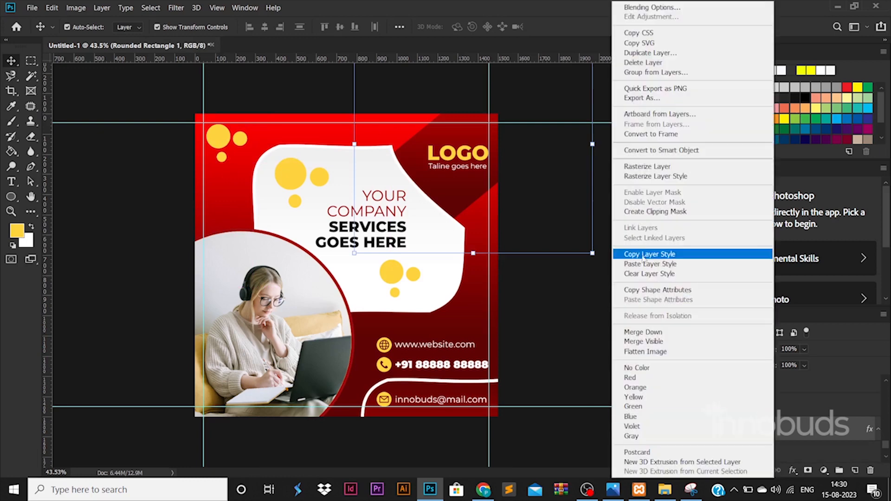
{"action": "left_click", "coordinate": [641, 256]}
{"action": "left_click", "coordinate": [218, 137]}
{"action": "left_click", "coordinate": [746, 436], "text": "shift"}
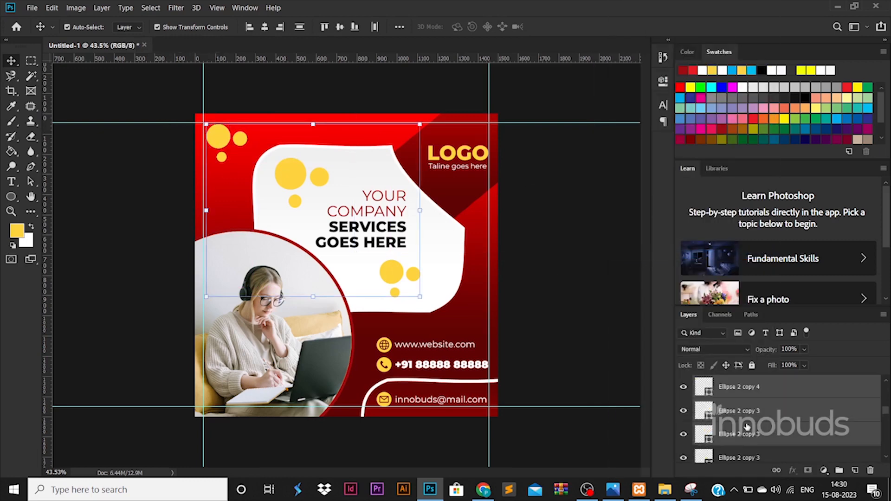
{"action": "scroll", "coordinate": [747, 427], "scroll_direction": "up", "scroll_amount": 2}
{"action": "left_click", "coordinate": [753, 432]}
{"action": "left_click", "coordinate": [756, 395], "text": "shift"}
{"action": "right_click", "coordinate": [756, 393]}
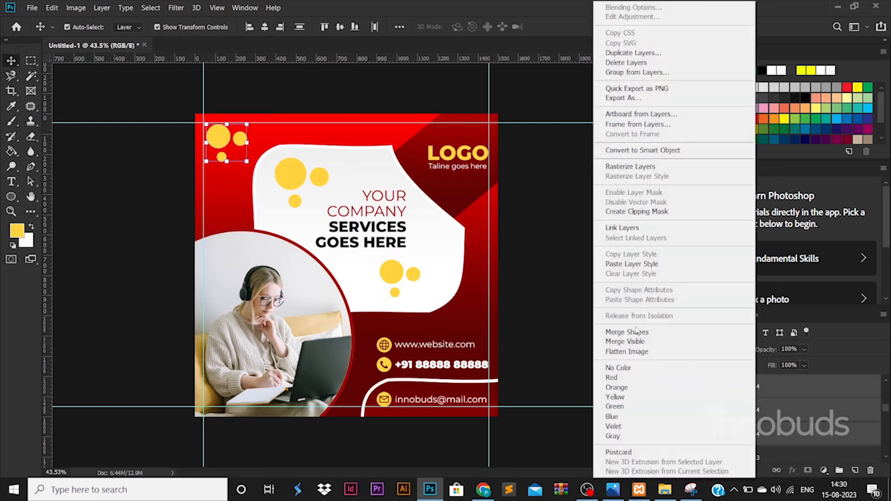
{"action": "left_click", "coordinate": [636, 264]}
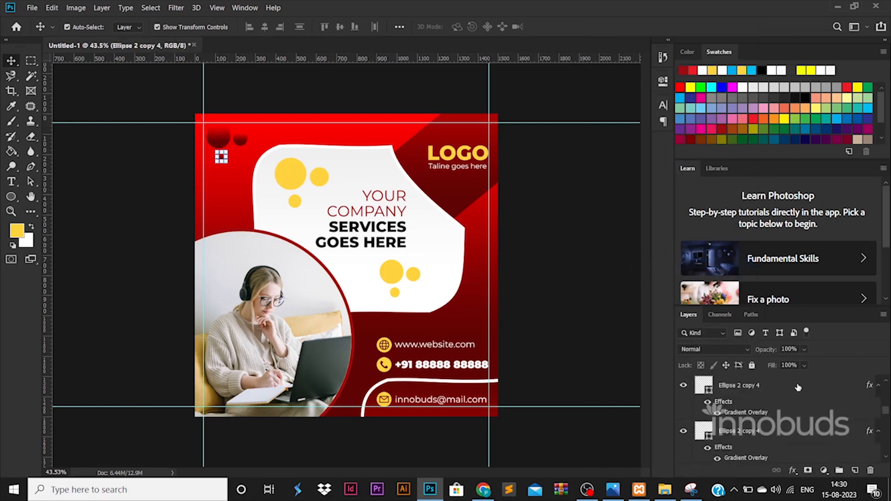
Step: Duplicate the red bubble cluster to the right edge and the bottom-left over the photo
{"action": "left_click", "coordinate": [219, 139]}
{"action": "left_click_drag", "start_coordinate": [219, 139], "coordinate": [471, 309]}
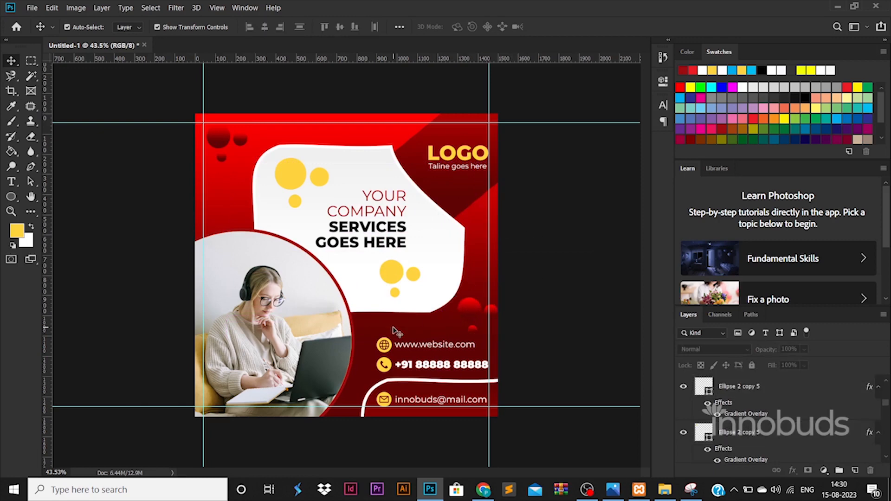
{"action": "left_click", "coordinate": [470, 317]}
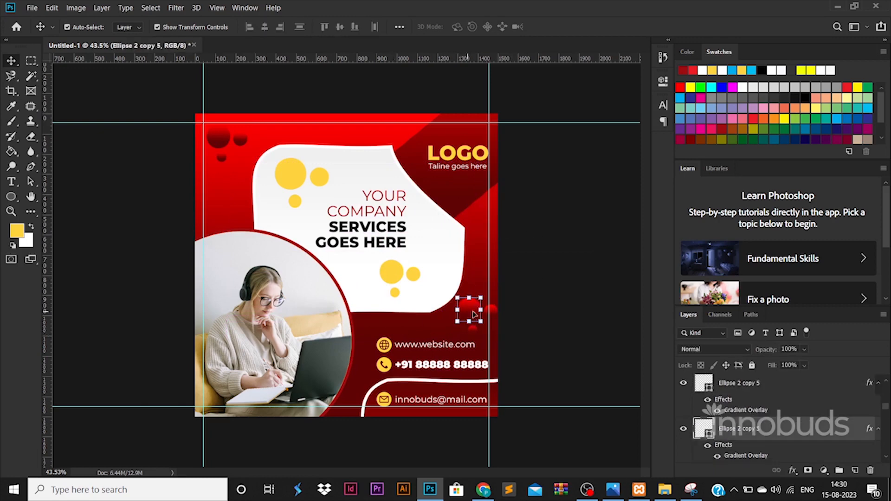
{"action": "left_click", "coordinate": [762, 398], "text": "shift"}
{"action": "left_click_drag", "start_coordinate": [474, 317], "coordinate": [217, 386]}
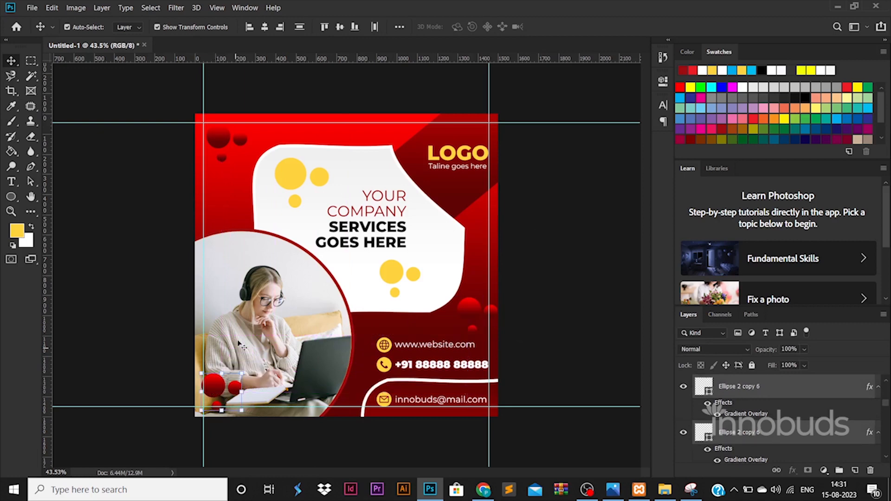
Step: Scale the headline text up slightly
{"action": "left_click", "coordinate": [293, 273]}
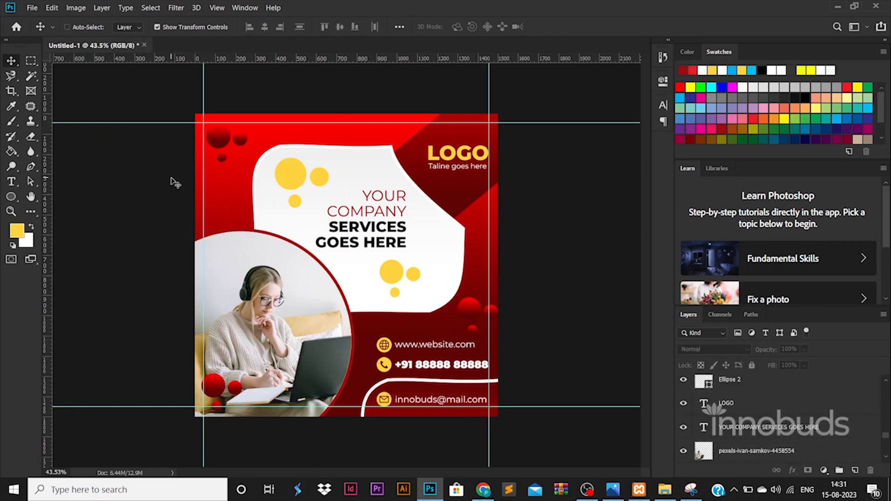
{"action": "left_click", "coordinate": [407, 194]}
{"action": "mouse_move", "coordinate": [410, 192]}
{"action": "left_mouse_down"}
{"action": "mouse_move", "coordinate": [417, 184]}
{"action": "mouse_move", "coordinate": [409, 187]}
{"action": "left_mouse_up"}
{"action": "key", "text": "Return"}
{"action": "key", "text": "Return"}
{"action": "left_click", "coordinate": [521, 271]}
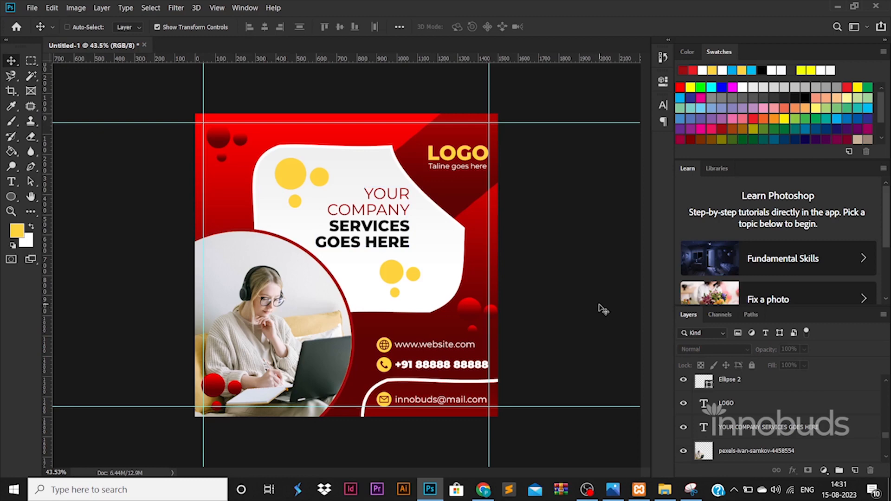
Step: Turn on the bottom curve's yellow fill and set the email text colour to #000000
{"action": "left_click", "coordinate": [478, 391], "text": "ctrl"}
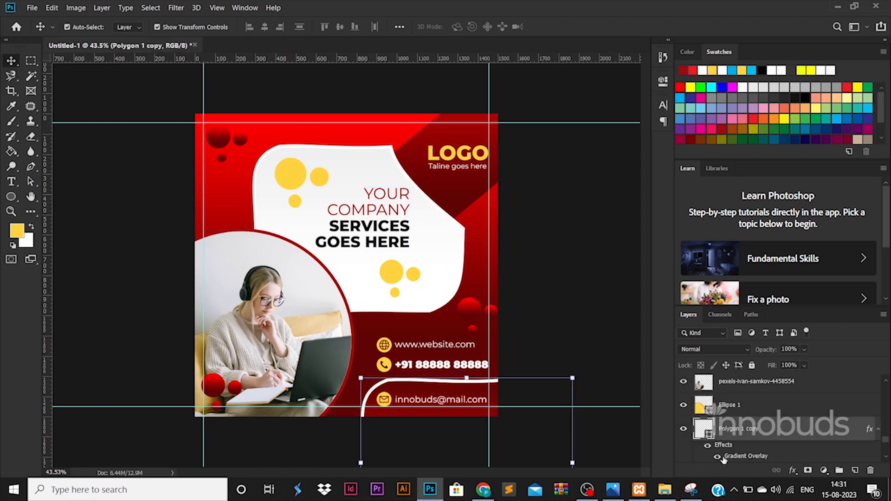
{"action": "left_click", "coordinate": [710, 445]}
{"action": "left_click", "coordinate": [447, 402]}
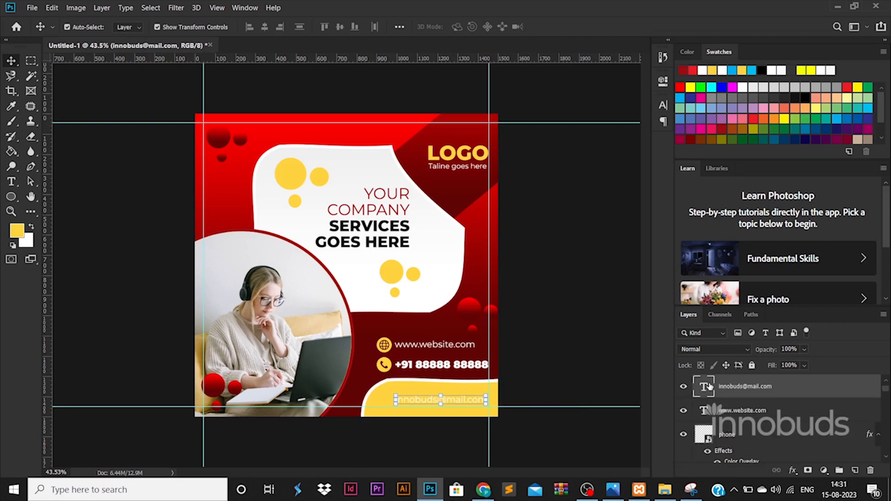
{"action": "double_click", "coordinate": [447, 402]}
{"action": "left_click", "coordinate": [464, 27]}
{"action": "type", "text": "000000"}
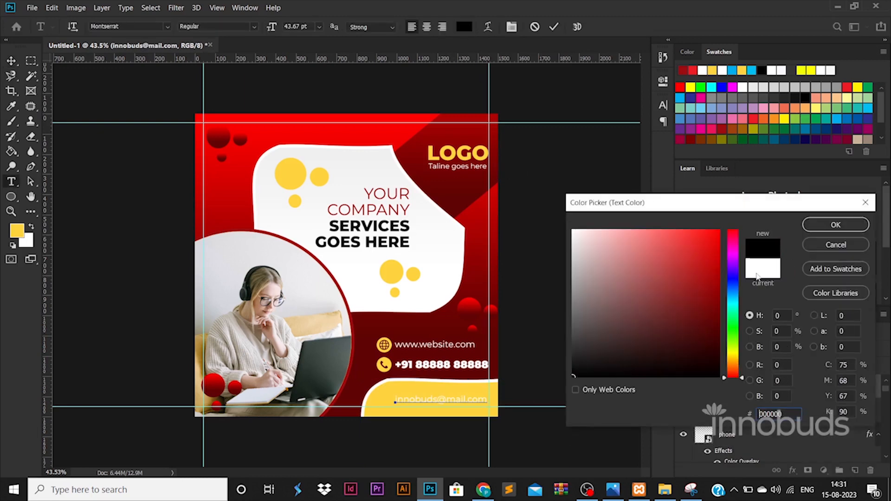
{"action": "key", "text": "Return"}
Step: Make the email icon black by hiding its overlay, keeping the bottom curve yellow
{"action": "scroll", "coordinate": [723, 431], "scroll_direction": "down", "scroll_amount": 1}
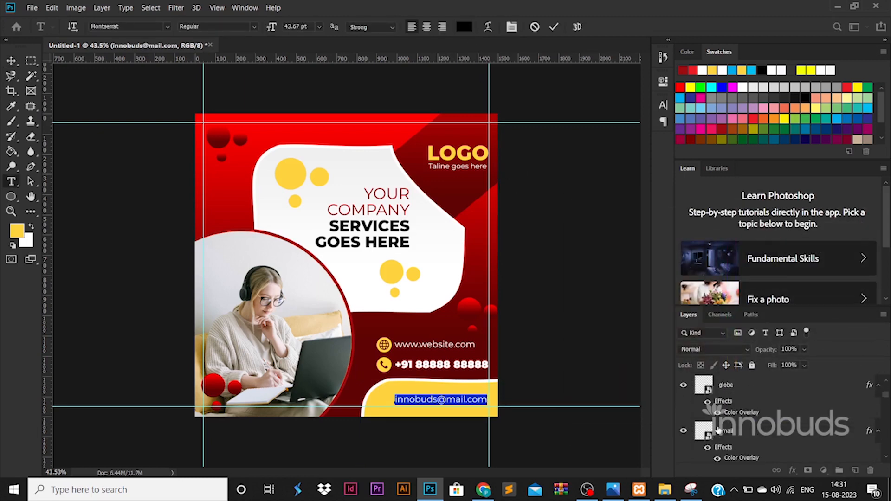
{"action": "left_click", "coordinate": [719, 458]}
{"action": "left_click", "coordinate": [549, 402]}
{"action": "left_click_drag", "start_coordinate": [488, 397], "coordinate": [490, 397]}
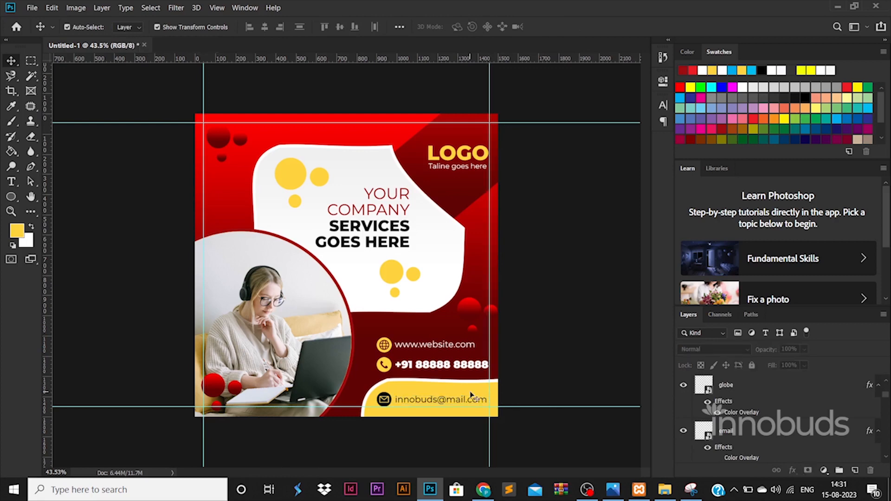
{"action": "left_click", "coordinate": [471, 393]}
{"action": "double_click", "coordinate": [710, 435]}
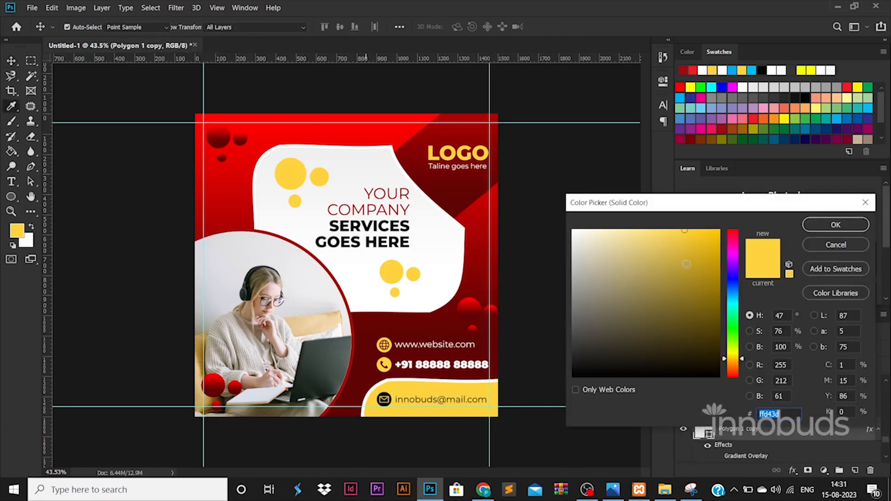
{"action": "left_click", "coordinate": [835, 225]}
{"action": "left_click", "coordinate": [576, 310]}
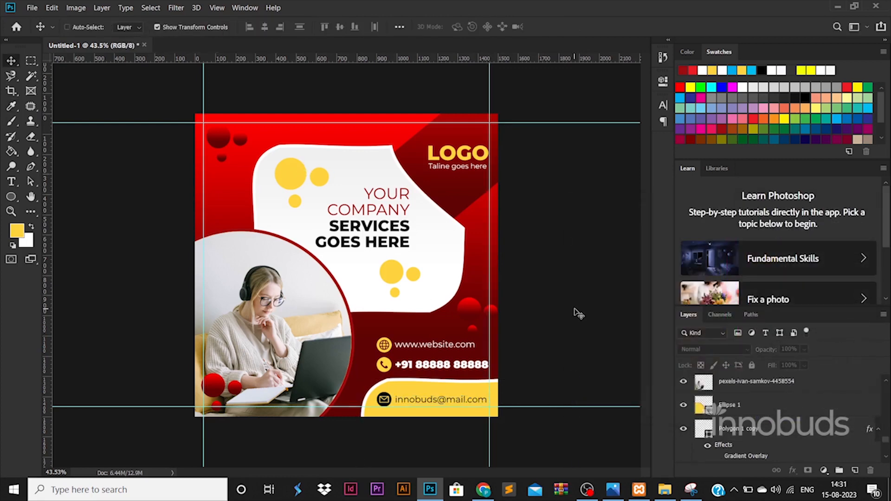
Step: Save for Web as a JPG named poster in the Videos\79-50 folder
{"action": "key", "text": "ctrl+alt+shift+s"}
{"action": "key", "text": "Return"}
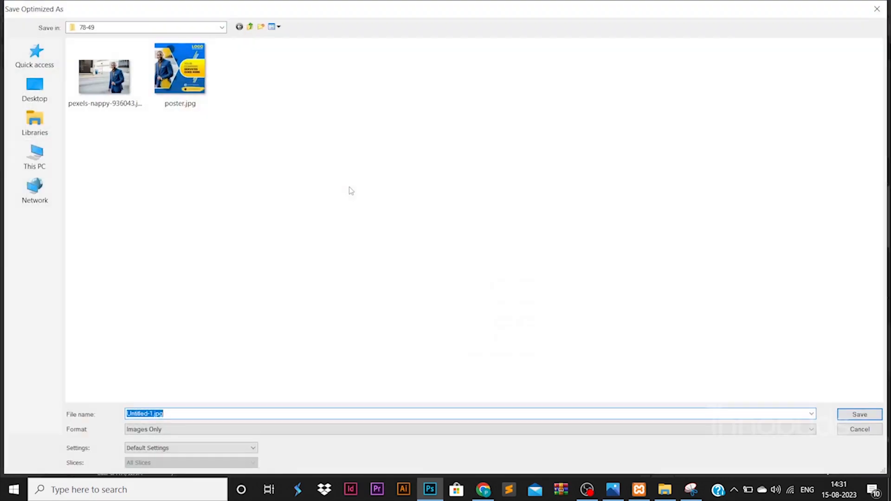
{"action": "left_click", "coordinate": [186, 27]}
{"action": "left_click", "coordinate": [191, 133]}
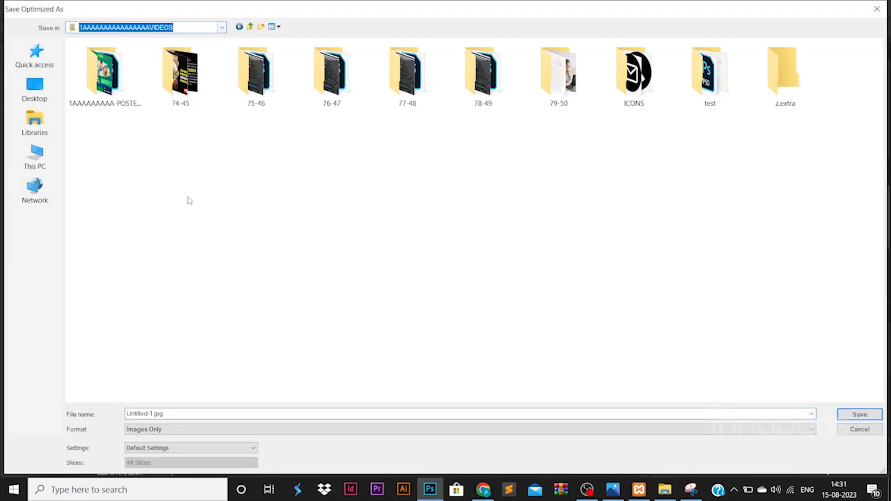
{"action": "double_click", "coordinate": [591, 87]}
{"action": "double_click", "coordinate": [348, 415]}
{"action": "type", "text": "poster"}
{"action": "key", "text": "Return"}
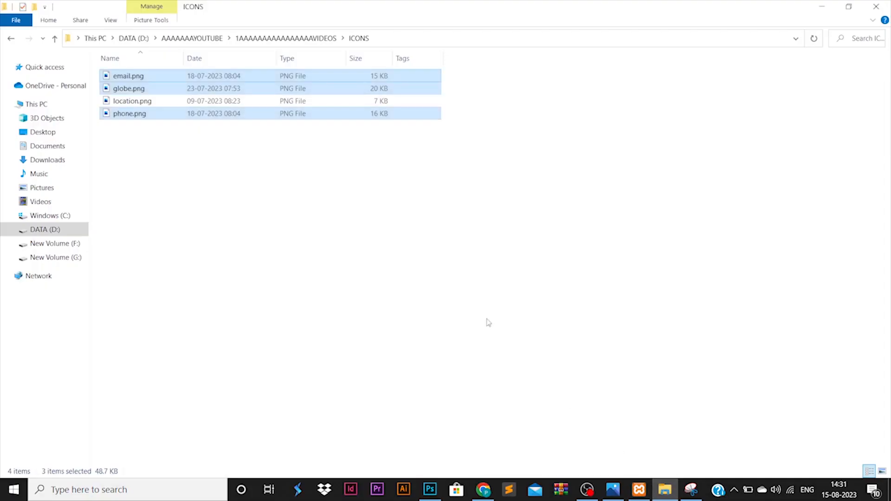
Step: Open the exported poster.jpg from the 79-50 folder in Photos
{"action": "left_click", "coordinate": [285, 38]}
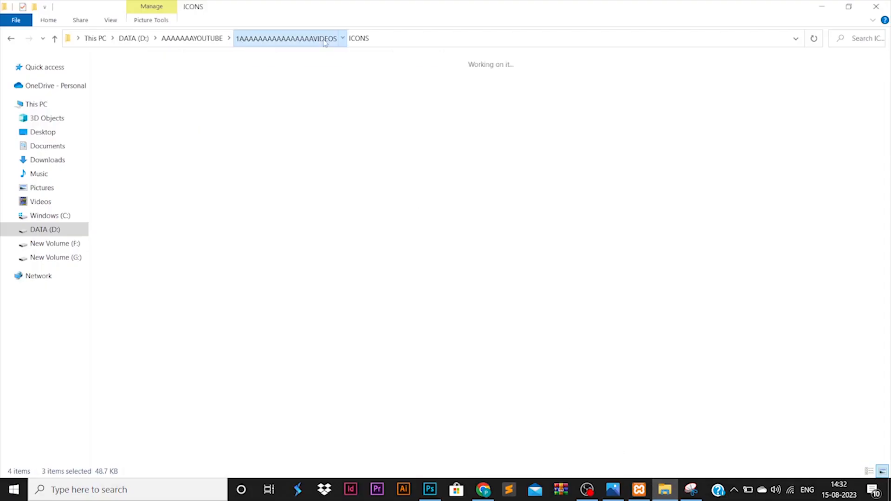
{"action": "double_click", "coordinate": [505, 112]}
{"action": "left_click", "coordinate": [278, 82]}
{"action": "right_click", "coordinate": [282, 74]}
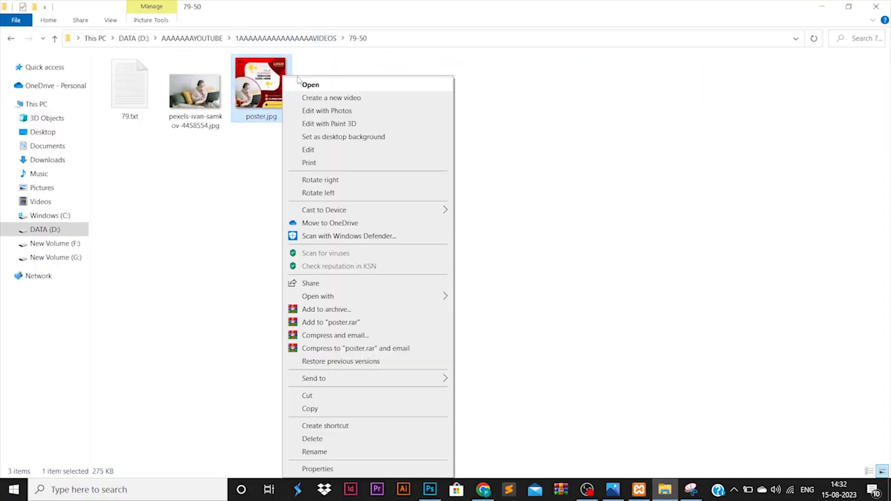
{"action": "left_click", "coordinate": [310, 85]}
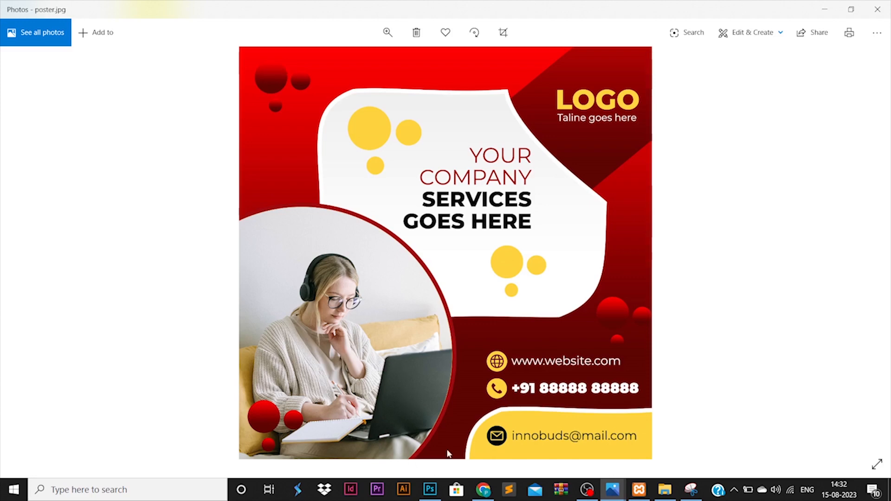
Step: Return to Photoshop and zoom in on the finished Untitled-1 post
{"action": "left_click", "coordinate": [430, 490]}
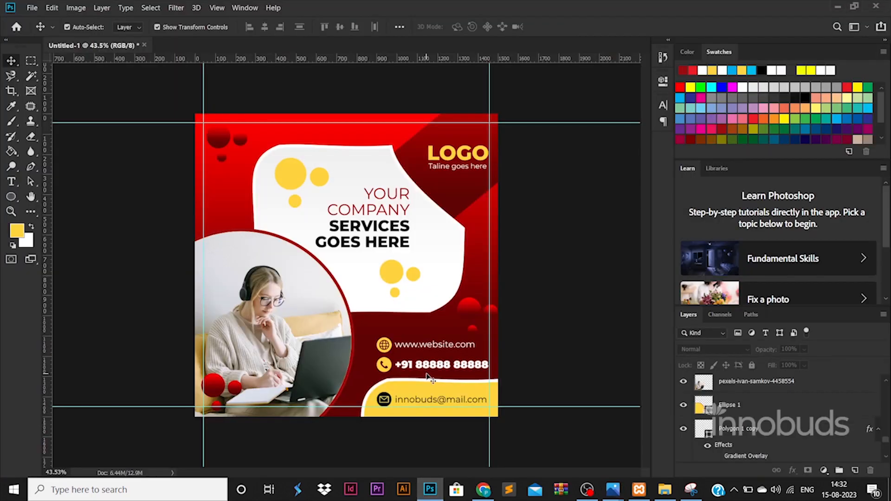
{"action": "scroll", "coordinate": [426, 374], "scroll_direction": "up", "scroll_amount": 3}
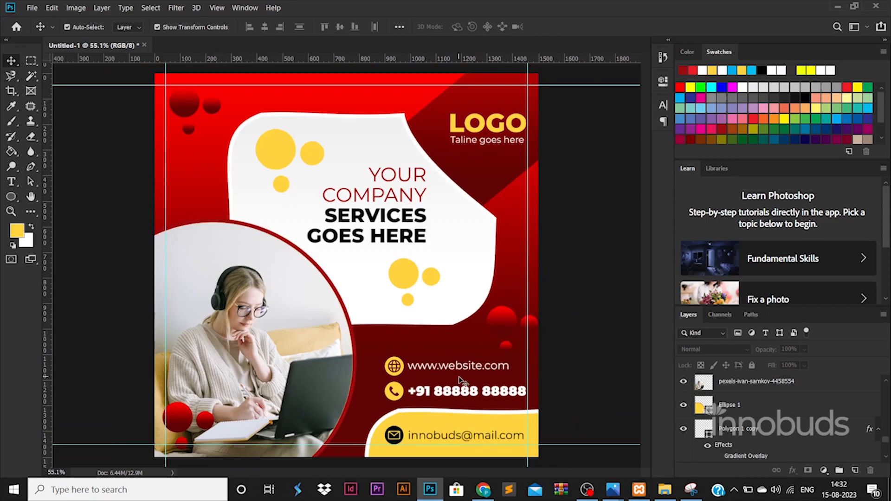